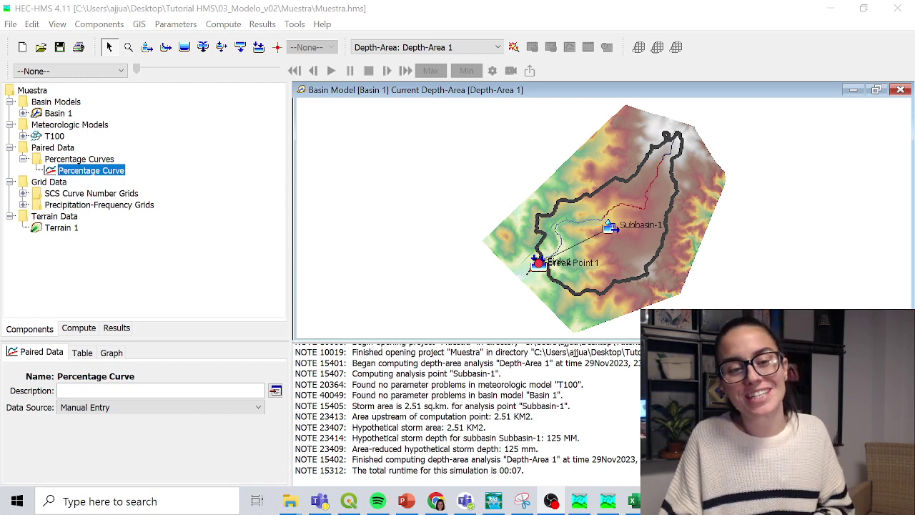
Review the Subbasin-1 outflow hydrograph peaking near 18 cms, then return to the Components view.
click(115, 329)
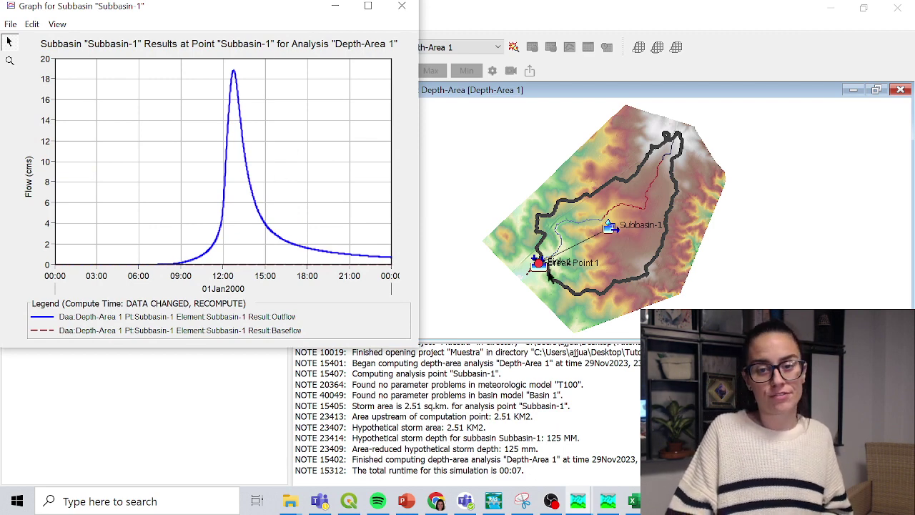
click(402, 6)
click(30, 330)
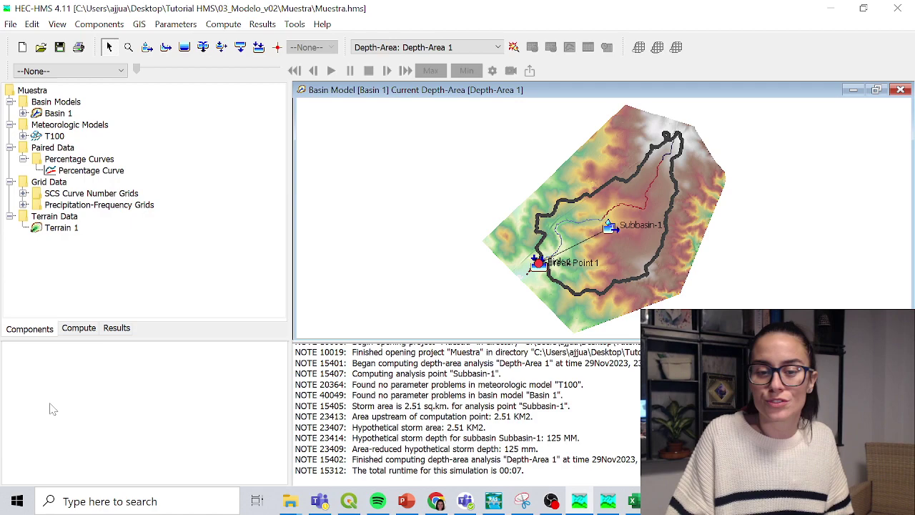
Bring up the civile.es page in Chrome, then minimize it to return to HEC-HMS.
click(437, 501)
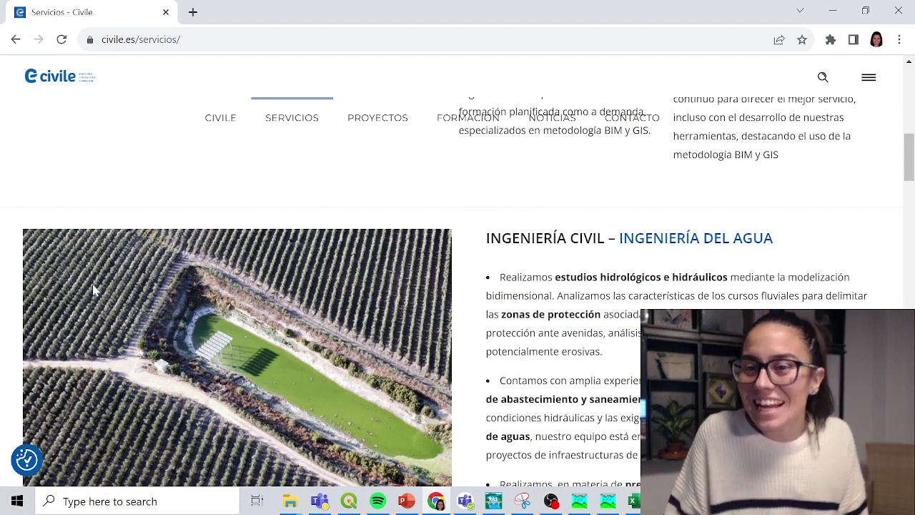
click(836, 11)
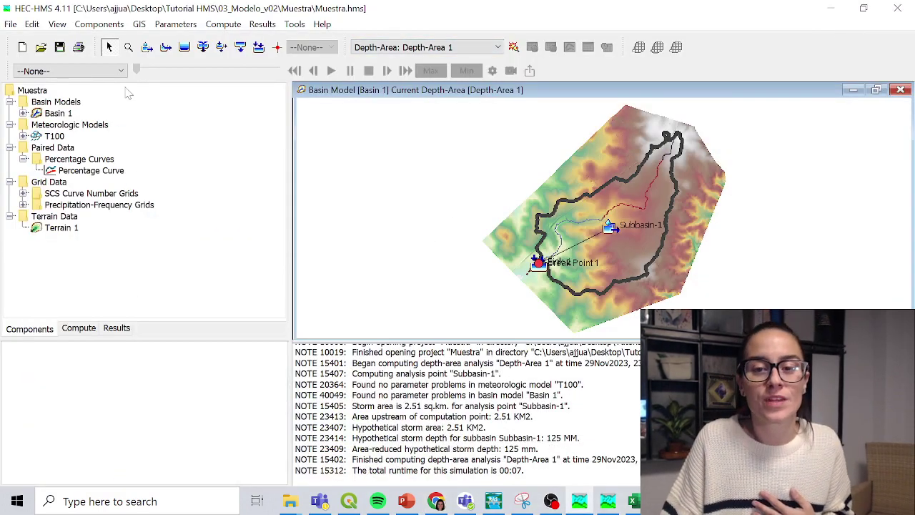
Open the Muestra.hms project from Desktop > Tutorial HMS > 04_Modelo_v03 > Muestra.
click(41, 48)
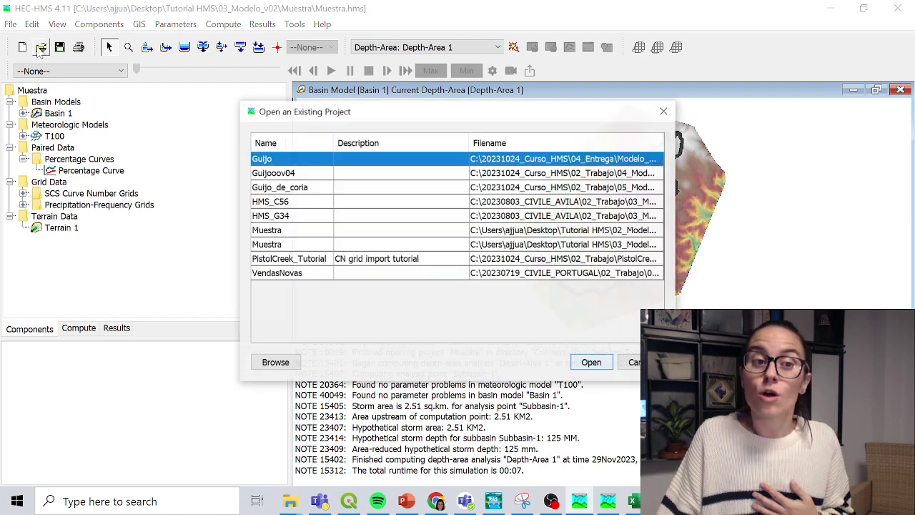
click(275, 362)
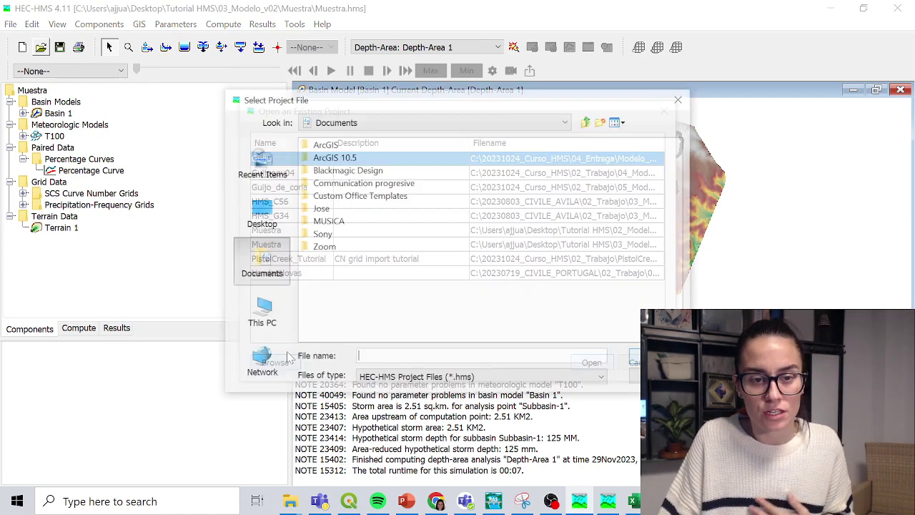
click(278, 214)
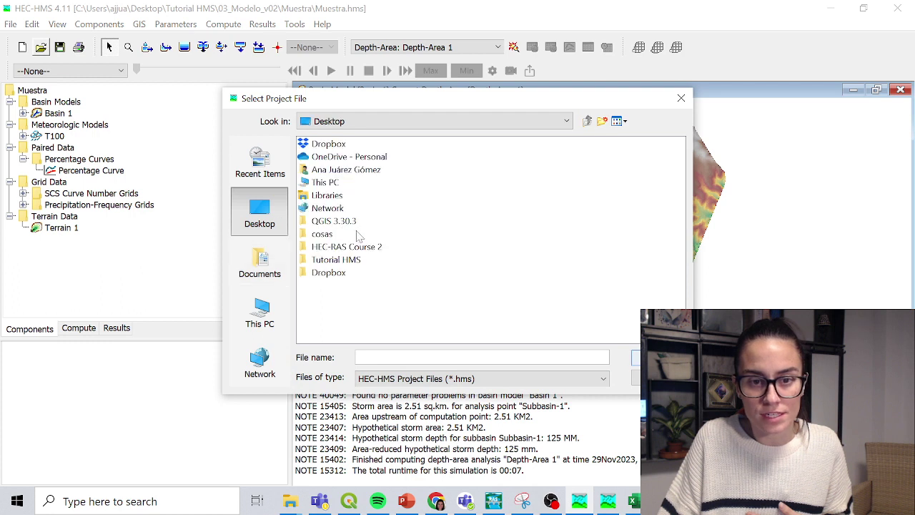
double_click(342, 261)
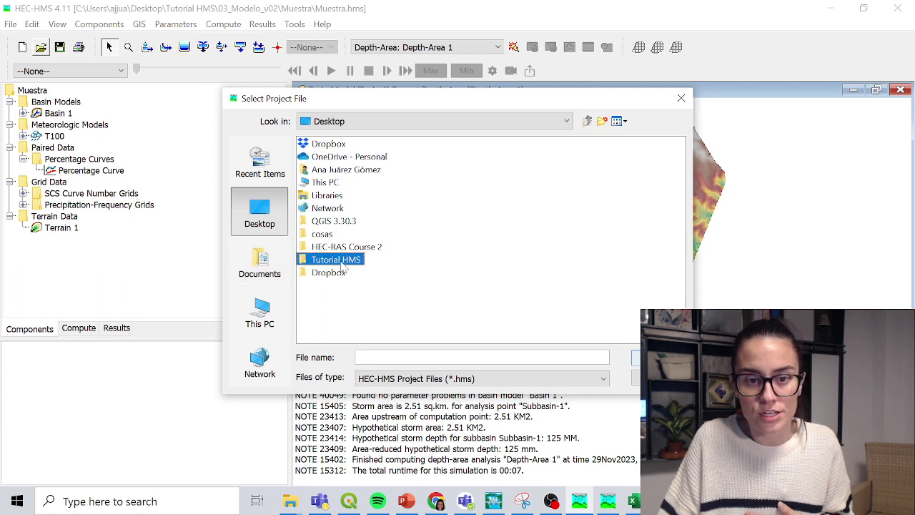
double_click(340, 185)
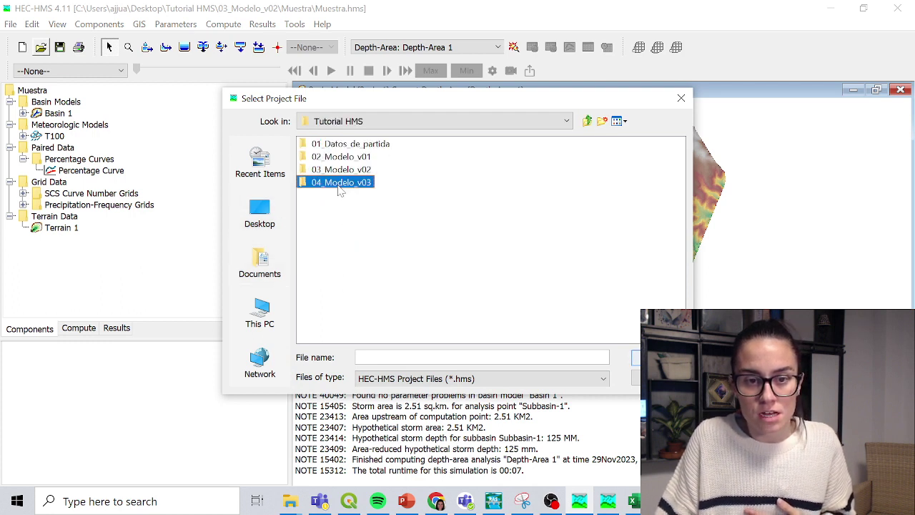
double_click(324, 145)
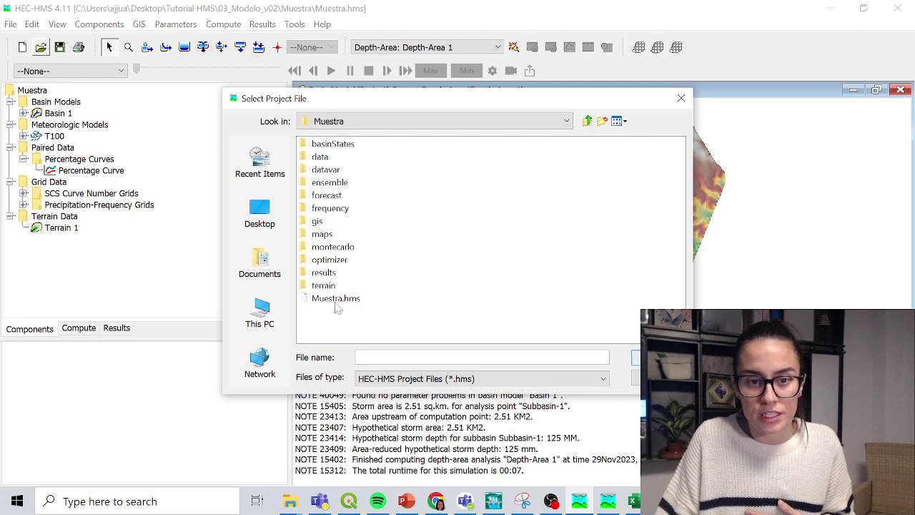
double_click(333, 299)
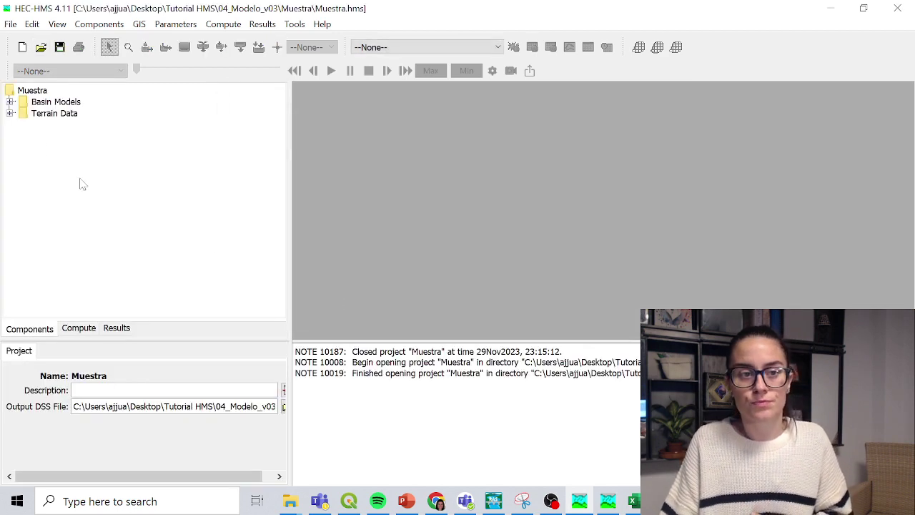
Expand the Basin Models and Terrain Data, then open the Basin 1 model map.
click(10, 113)
click(11, 102)
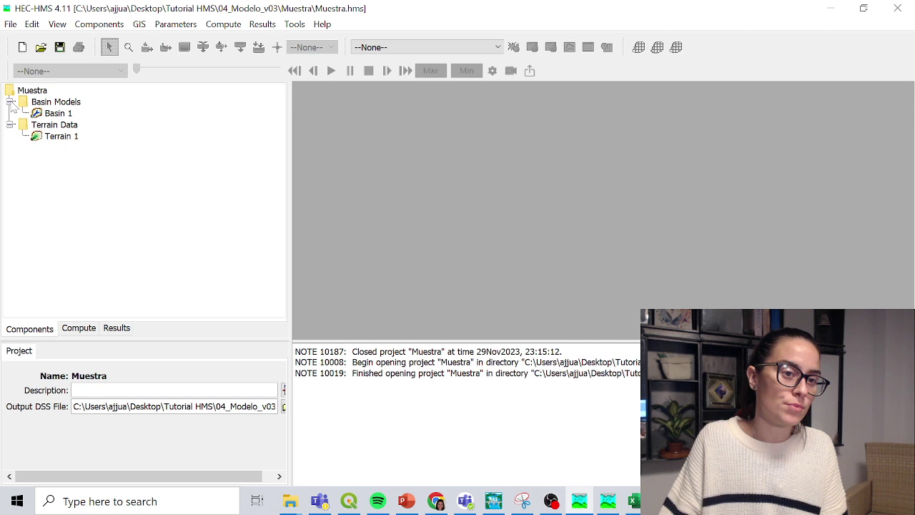
click(48, 126)
click(49, 138)
click(45, 114)
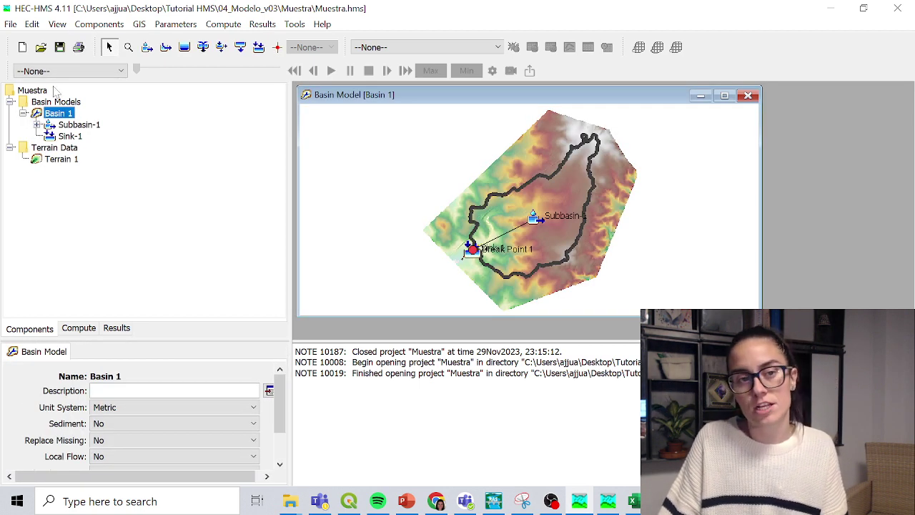
Compute Subbasin-1's characteristics (3.84840 km longest flowpath) and enlarge its editor.
click(122, 27)
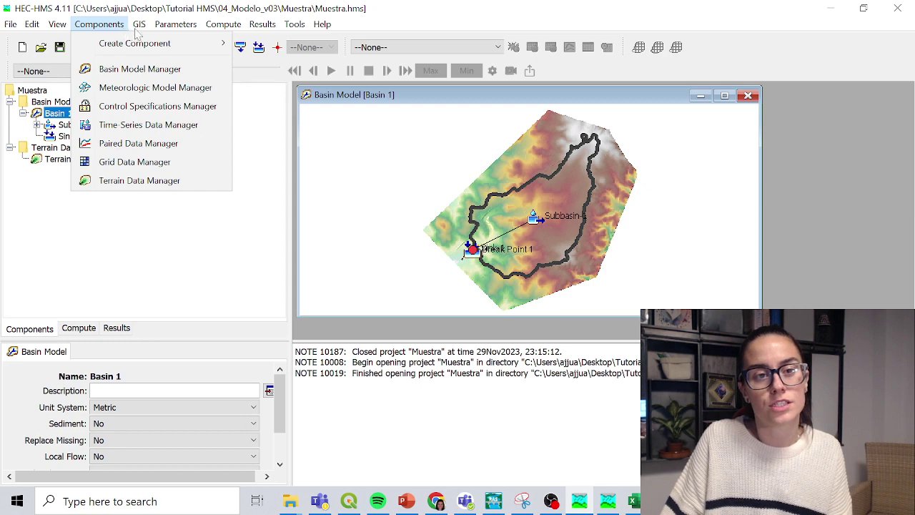
mouse_move(173, 26)
mouse_move(206, 64)
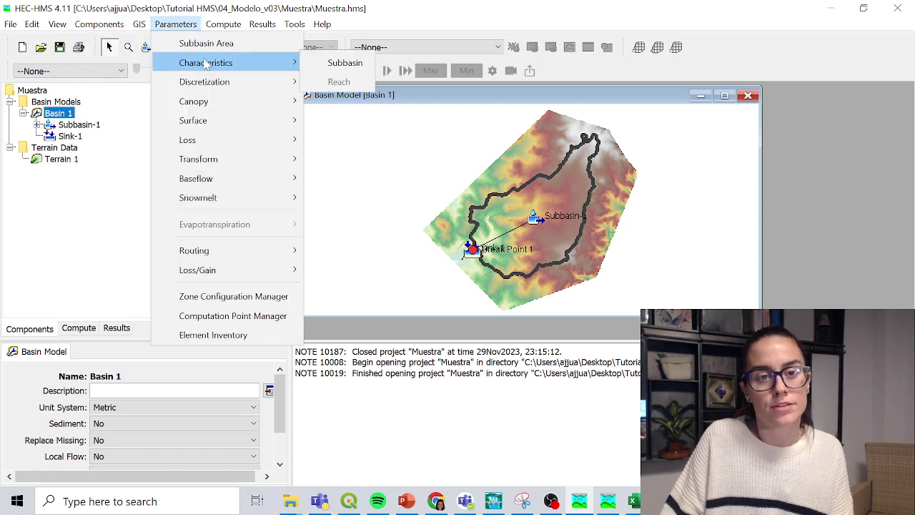
click(342, 63)
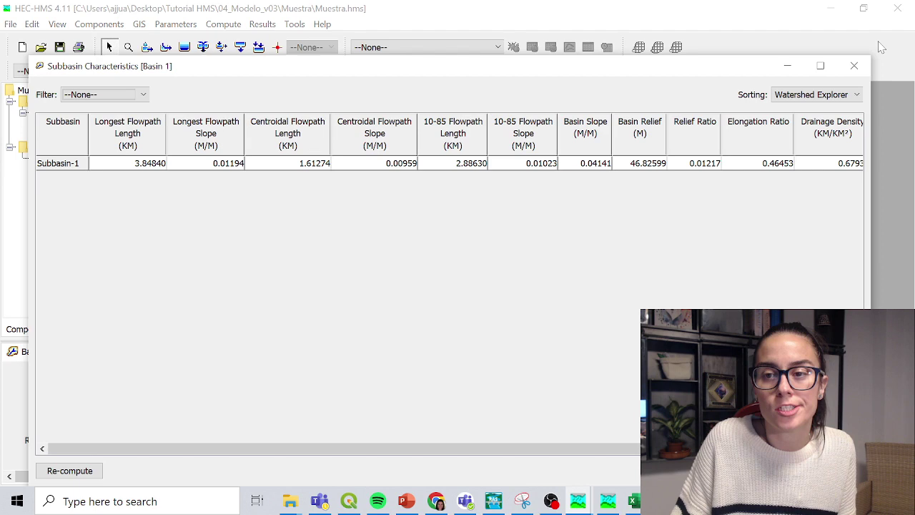
click(854, 65)
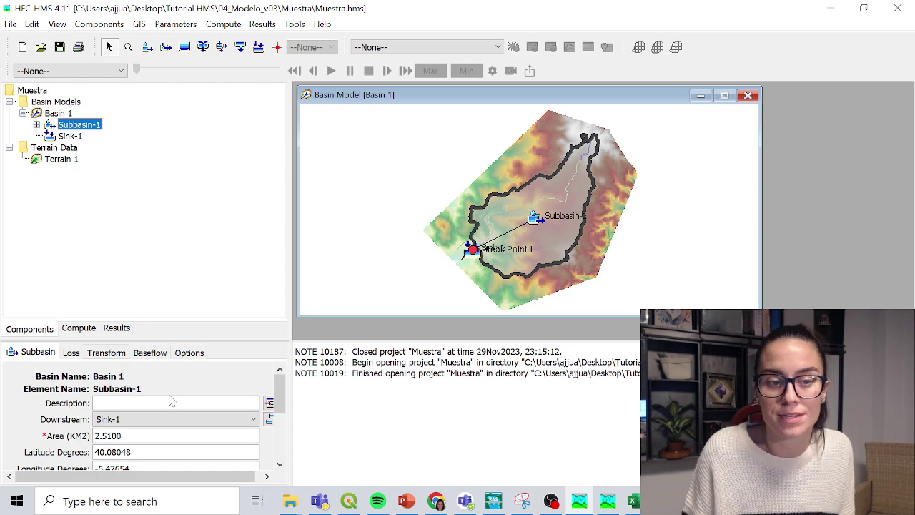
drag(164, 336, 151, 260)
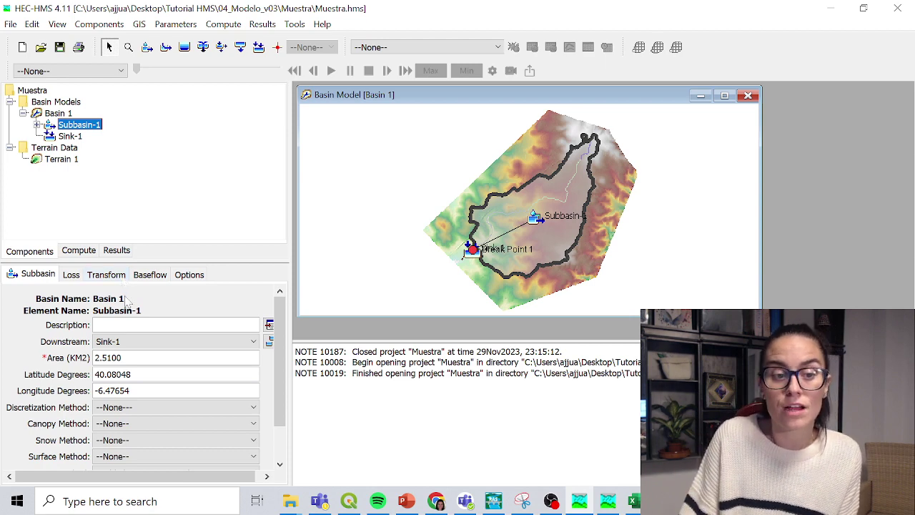
Set Subbasin-1's discretization to Structured with UTM 29 N projection and 50 cell size.
click(104, 407)
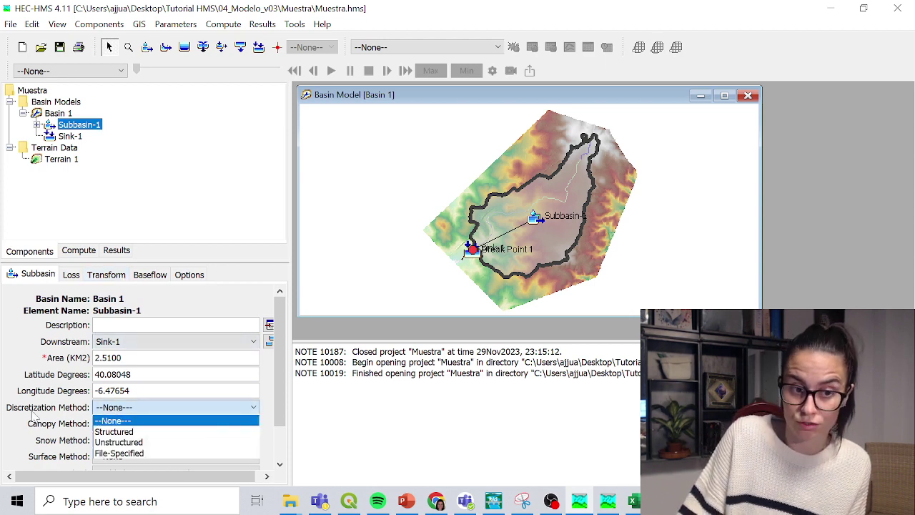
click(120, 432)
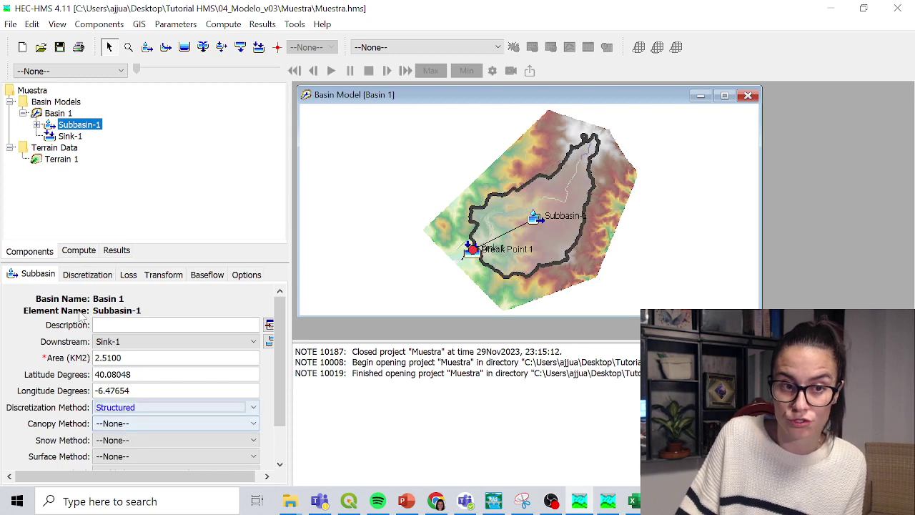
click(85, 276)
click(92, 343)
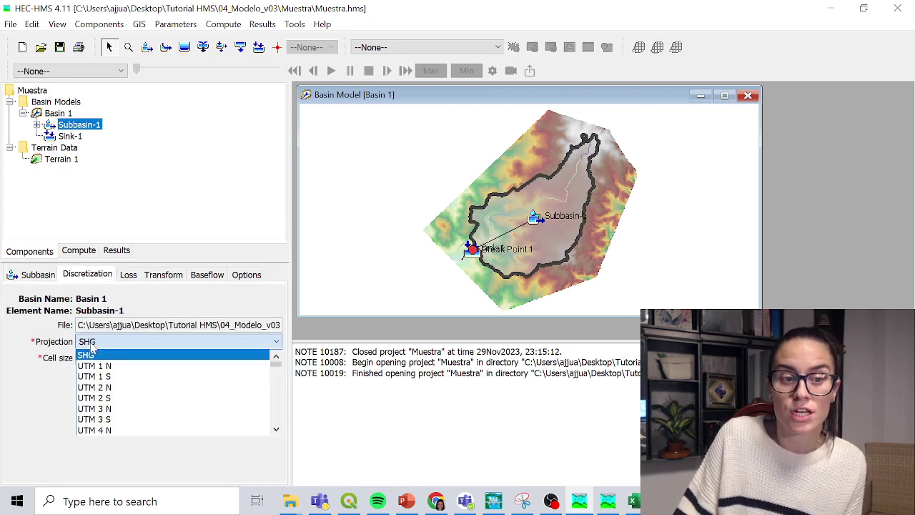
scroll(107, 422, down, 7)
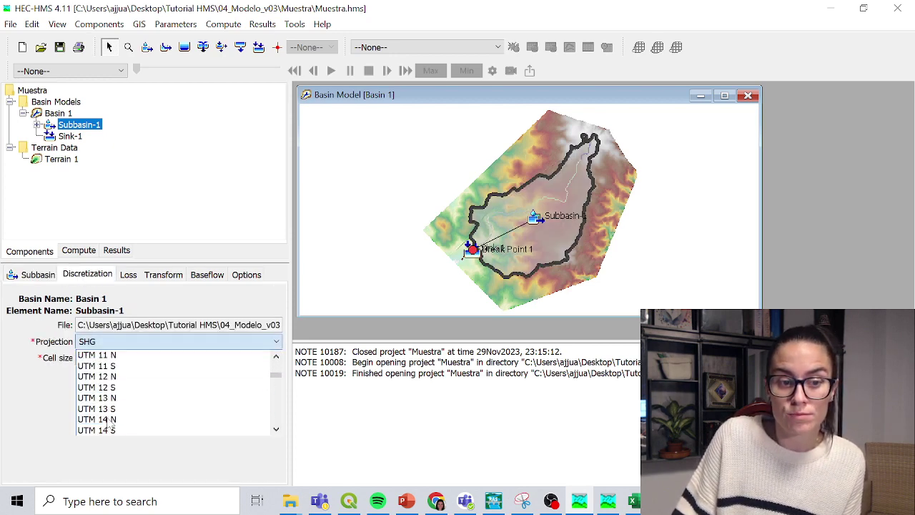
scroll(111, 424, down, 8)
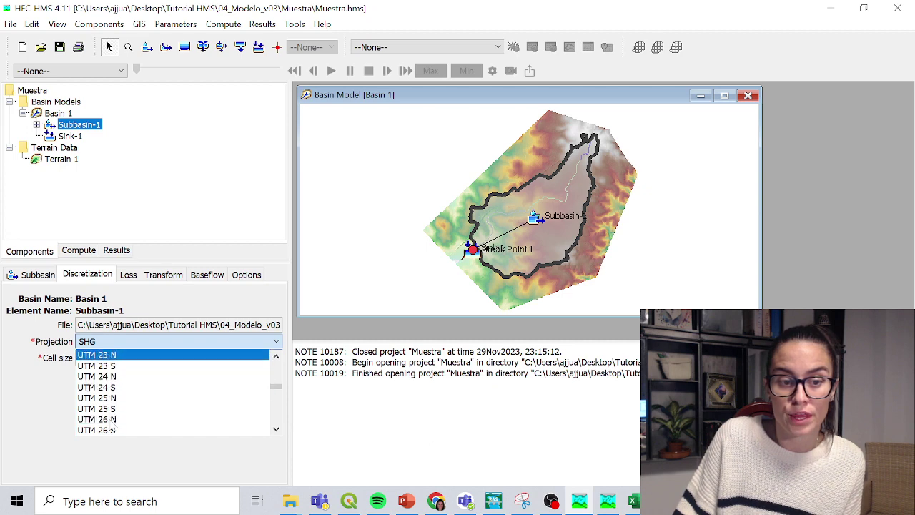
scroll(114, 428, down, 5)
click(115, 428)
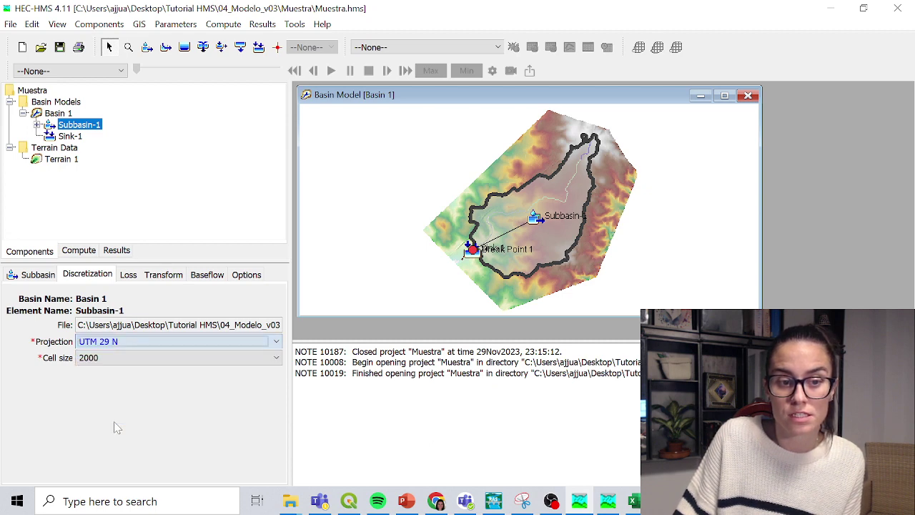
click(104, 360)
click(103, 369)
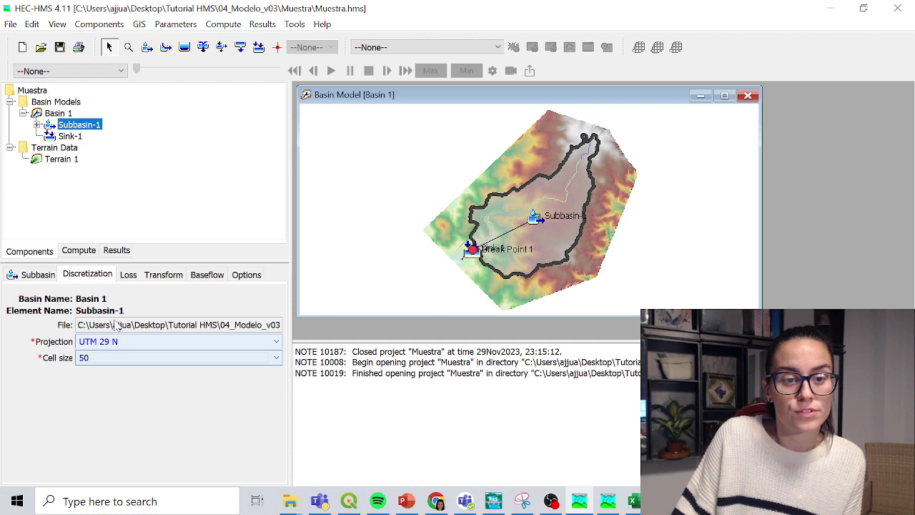
click(129, 277)
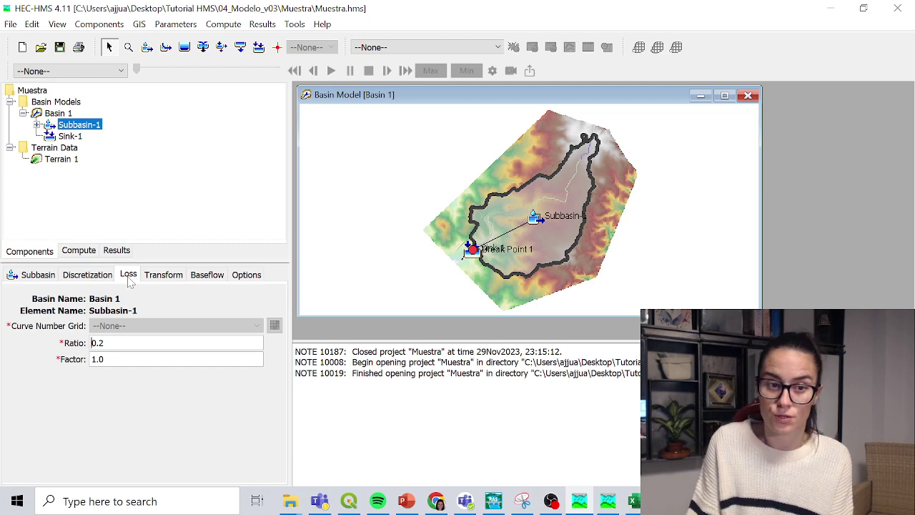
Change Subbasin-1's transform method to ModClark, confirming the switch.
click(165, 276)
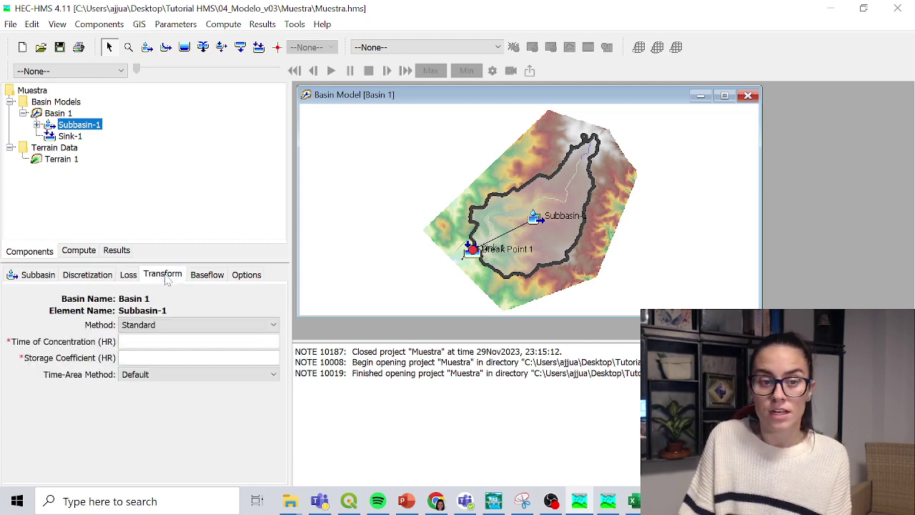
click(16, 278)
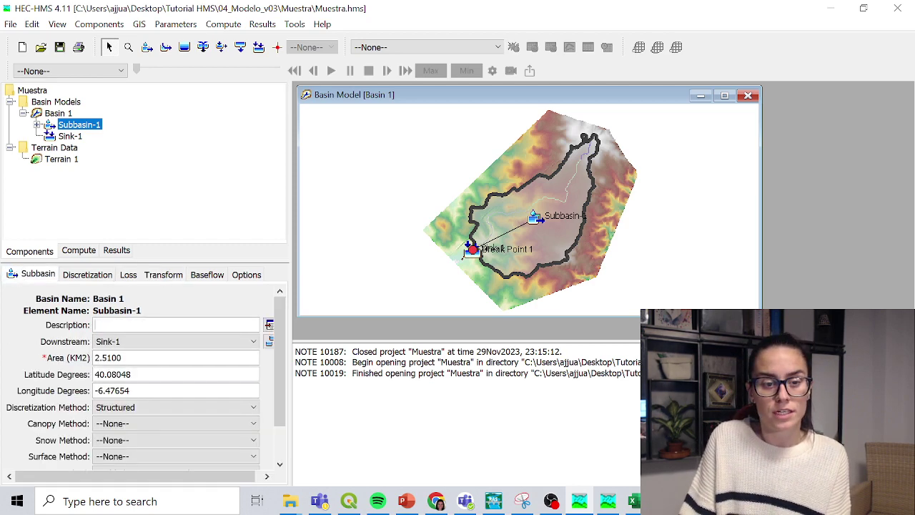
scroll(126, 436, down, 3)
scroll(126, 443, down, 1)
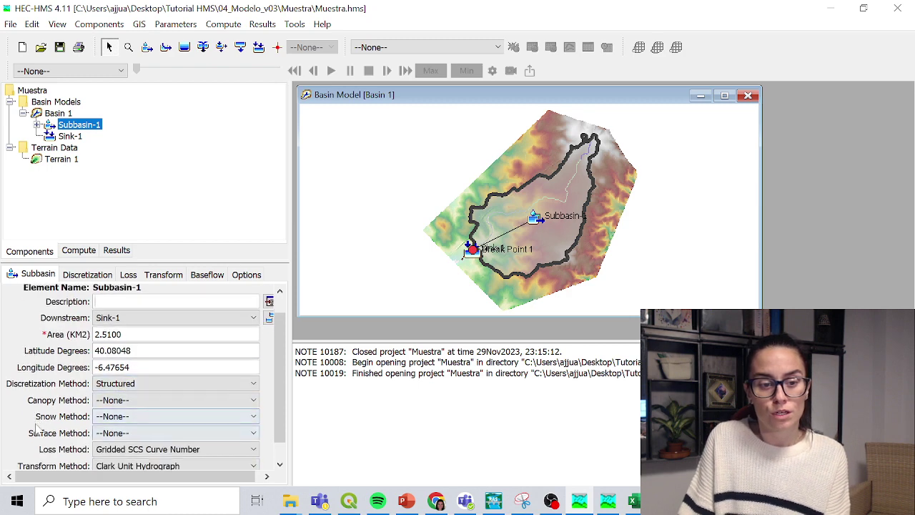
click(127, 455)
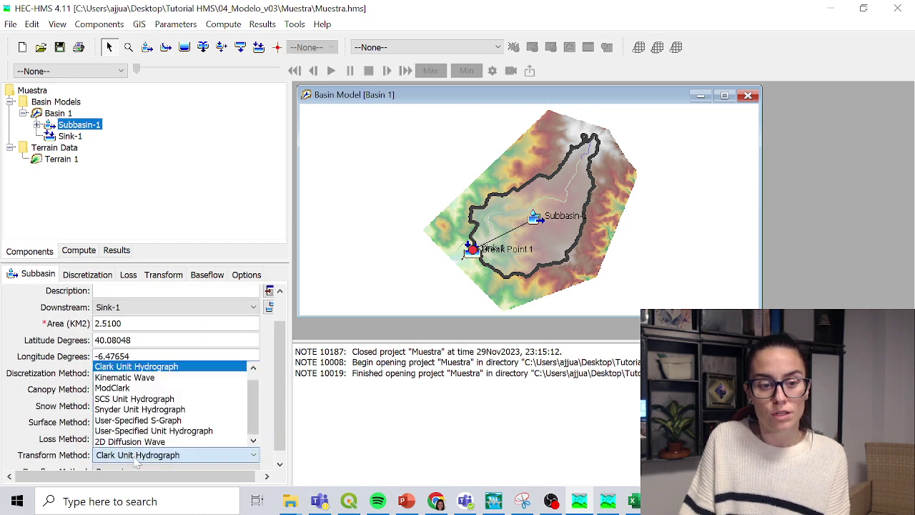
click(114, 388)
click(104, 396)
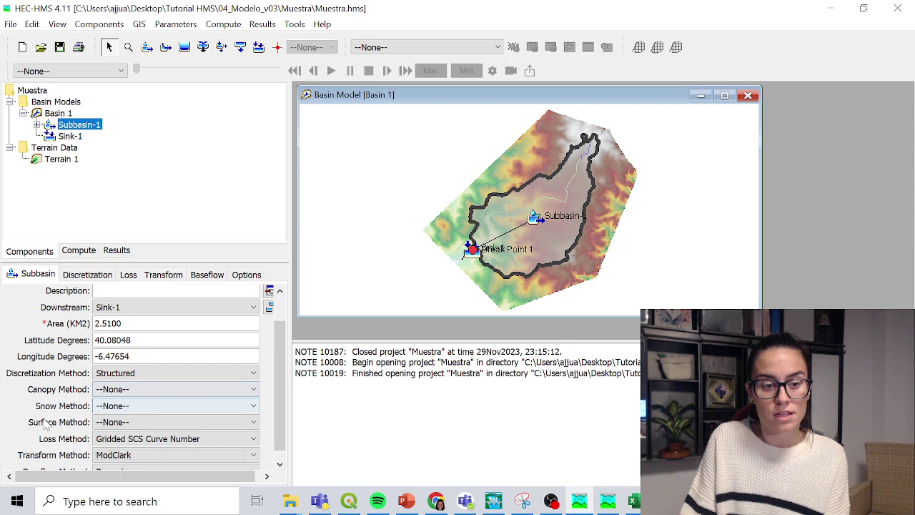
Set the baseflow method to --None--, confirm, and view the Loss parameters.
scroll(143, 458, down, 1)
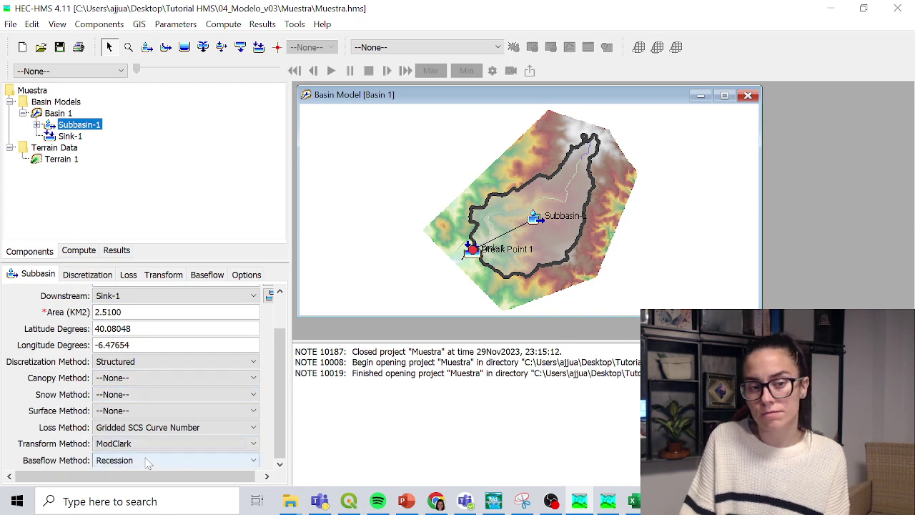
click(147, 461)
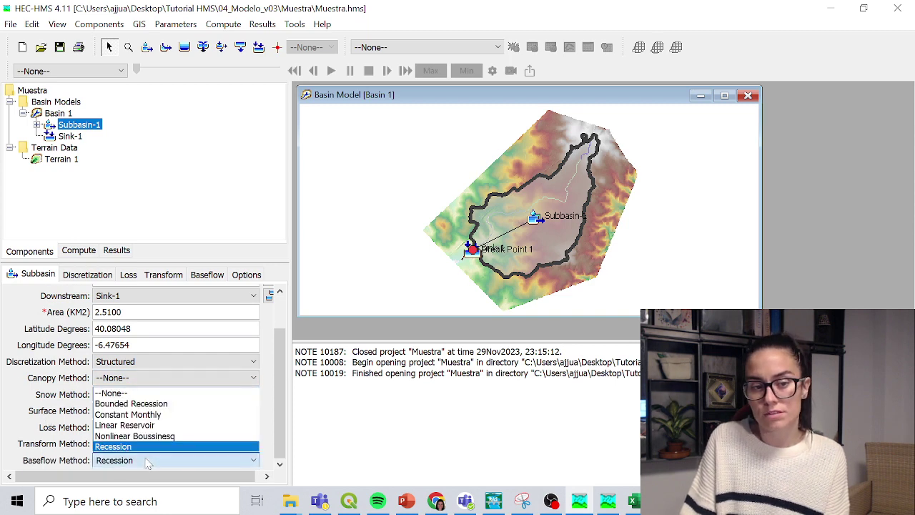
click(125, 386)
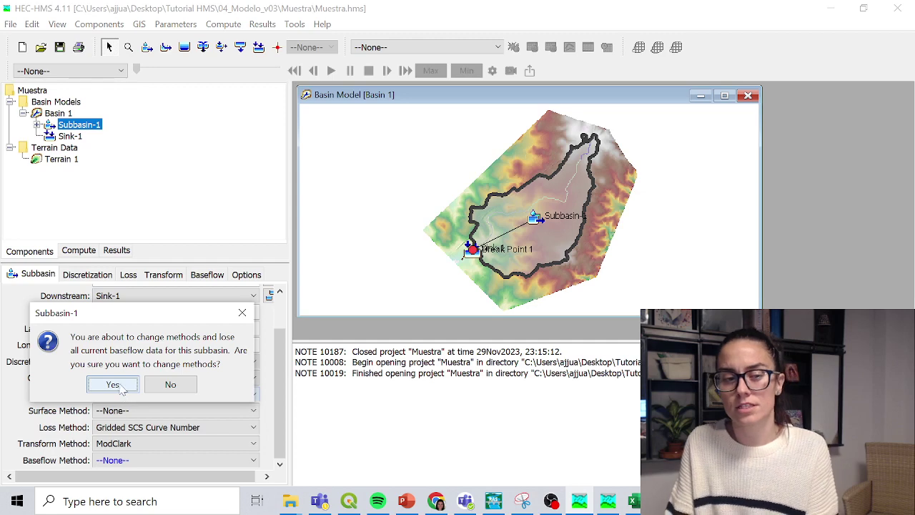
click(122, 387)
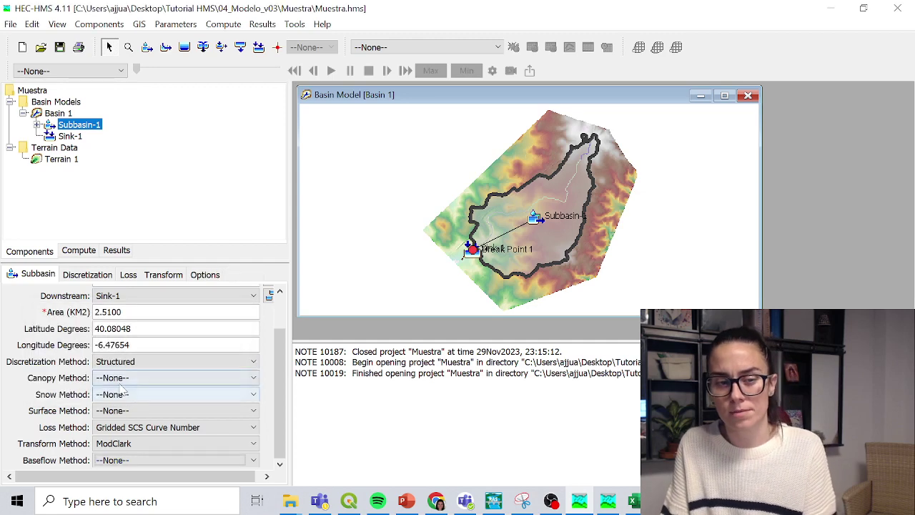
click(128, 275)
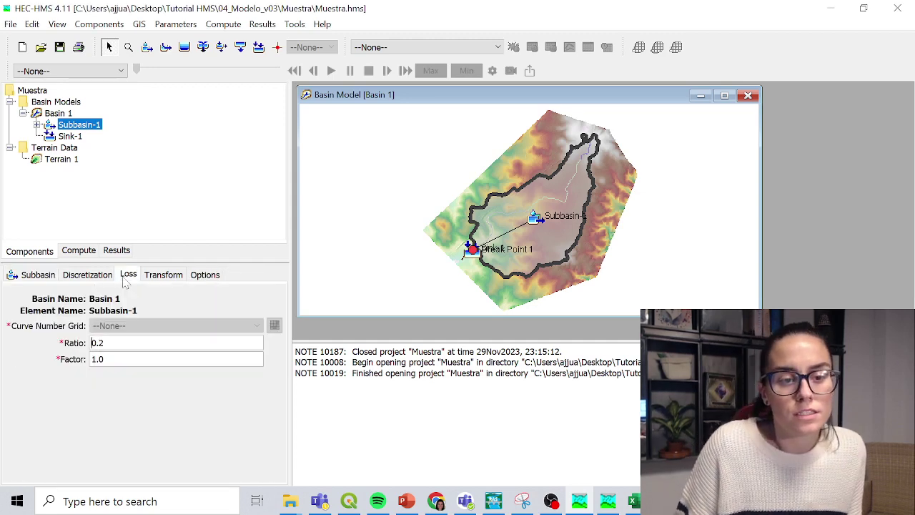
Show Subbasin-1's ModClark transform parameters, with Time of Concentration at 1 hour.
click(166, 276)
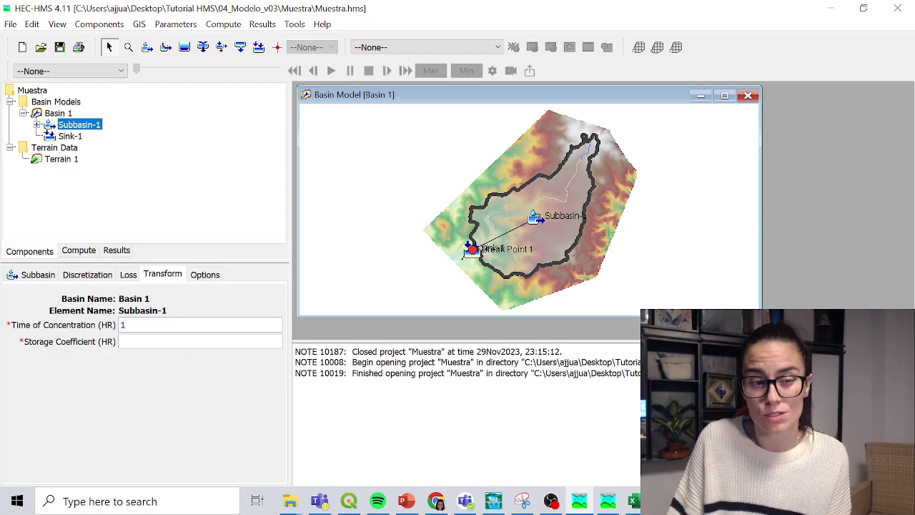
click(438, 501)
click(438, 502)
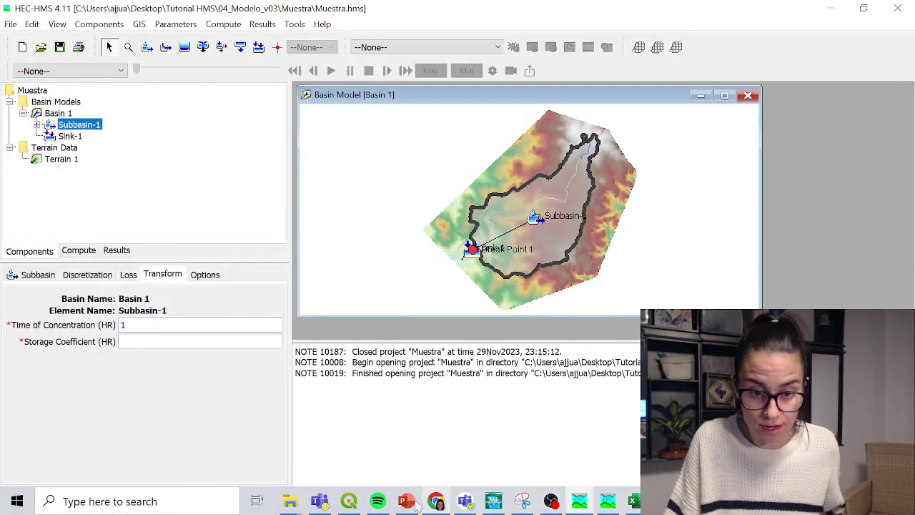
click(407, 501)
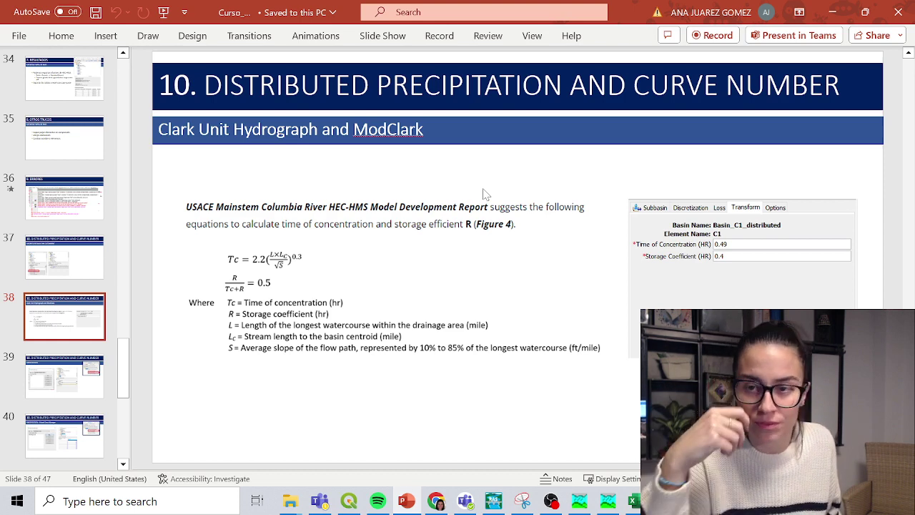
click(844, 14)
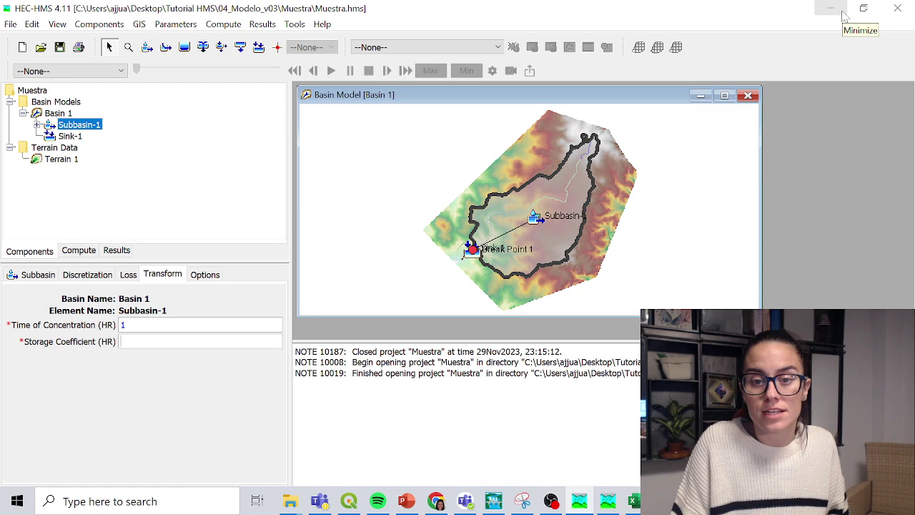
Enter a ModClark Storage Coefficient of 0.5 hours for Subbasin-1.
click(319, 26)
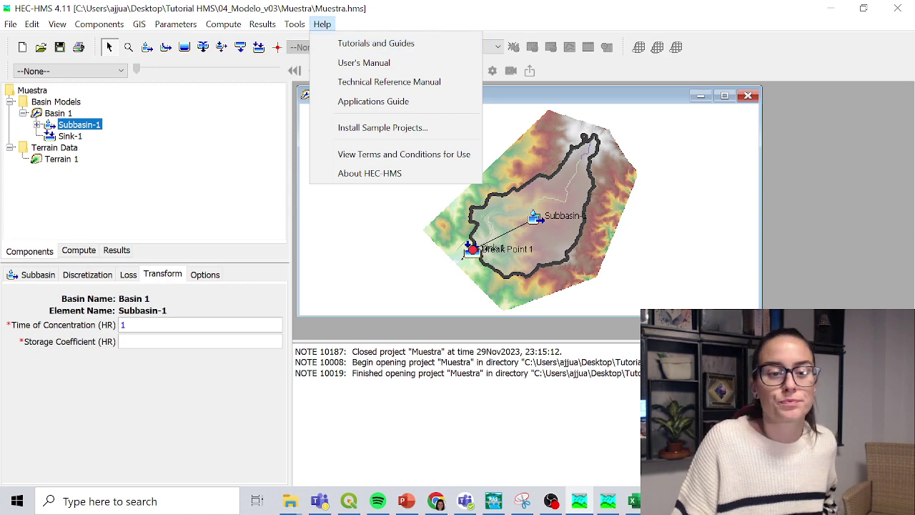
click(236, 297)
text(0.5)
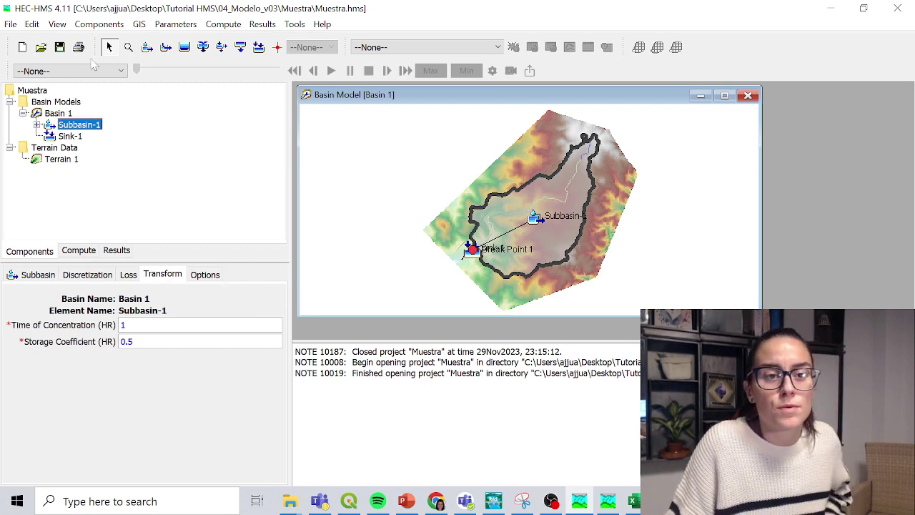
click(106, 24)
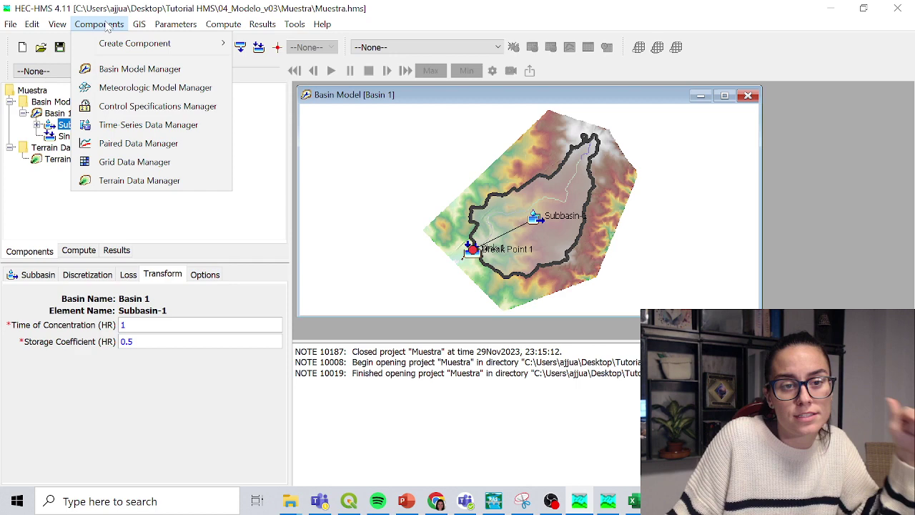
Create a Precipitation-Frequency grid named T100 in the Grid Data Manager.
click(109, 165)
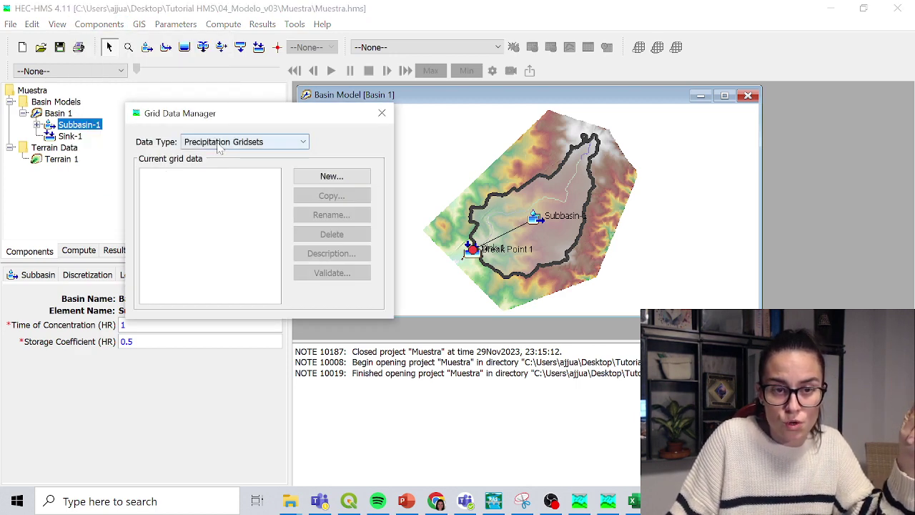
click(220, 145)
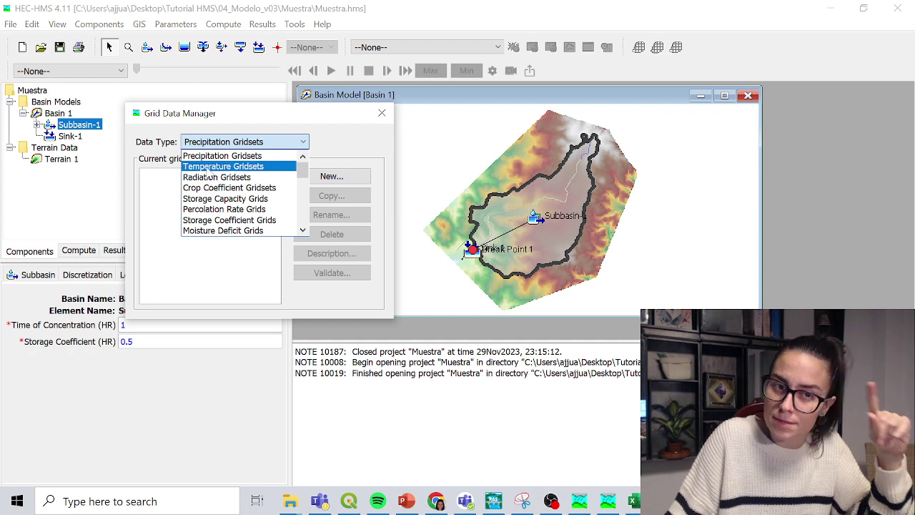
scroll(215, 204, down, 3)
scroll(215, 204, down, 1)
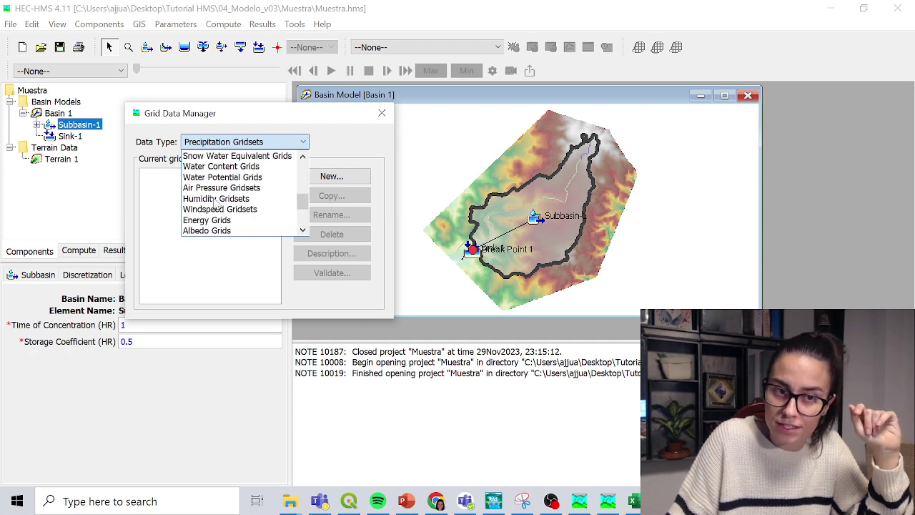
scroll(216, 204, down, 2)
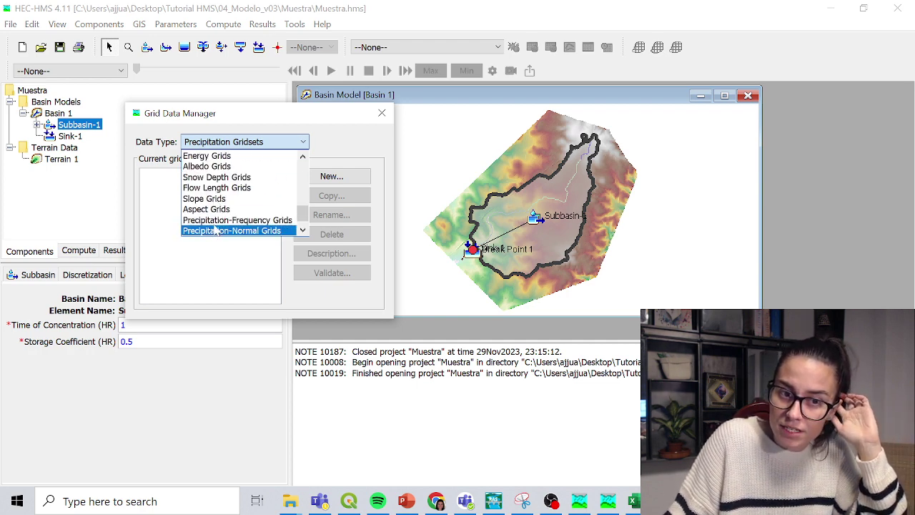
click(216, 221)
click(329, 176)
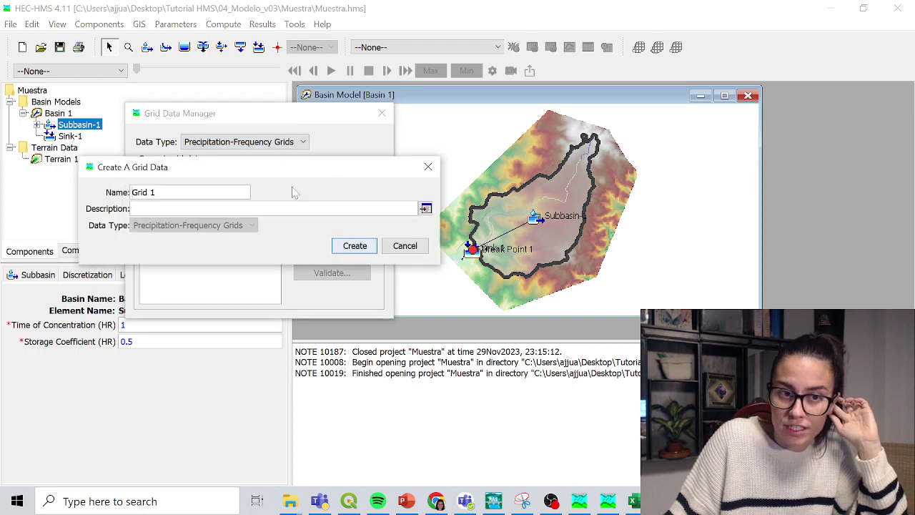
drag(157, 192, 76, 184)
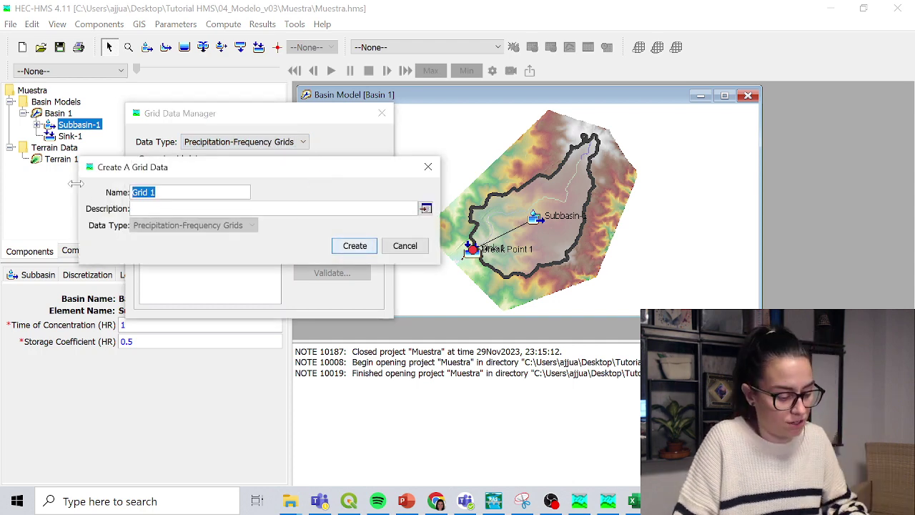
text(T100)
key(Return)
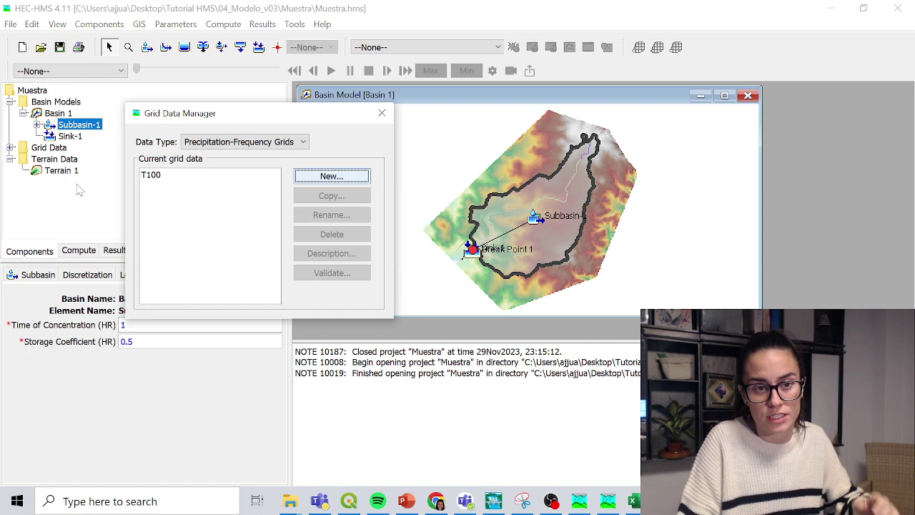
Create an SCS Curve Number grid named Curve Number.
click(243, 142)
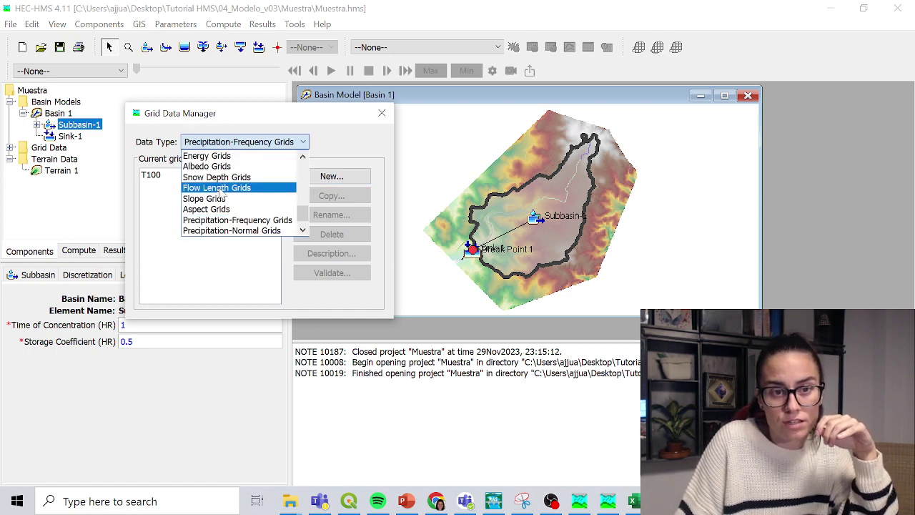
scroll(222, 193, up, 5)
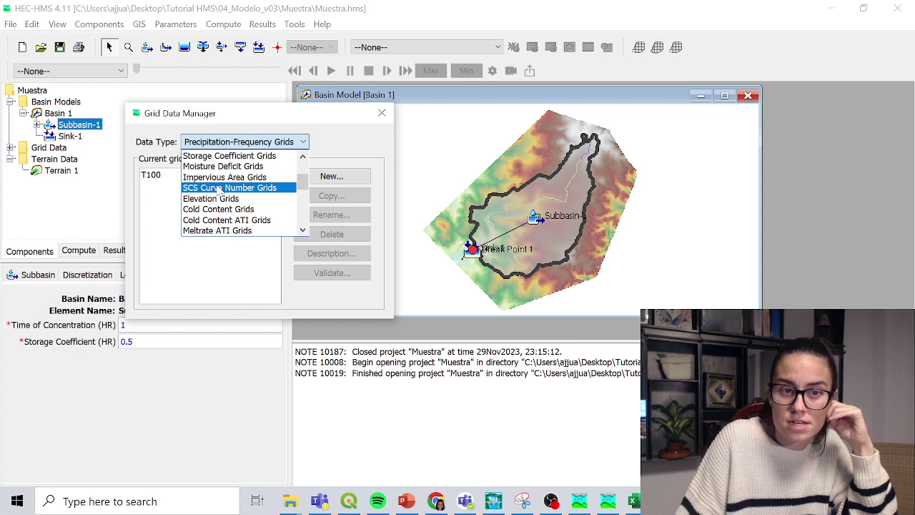
click(219, 188)
click(346, 177)
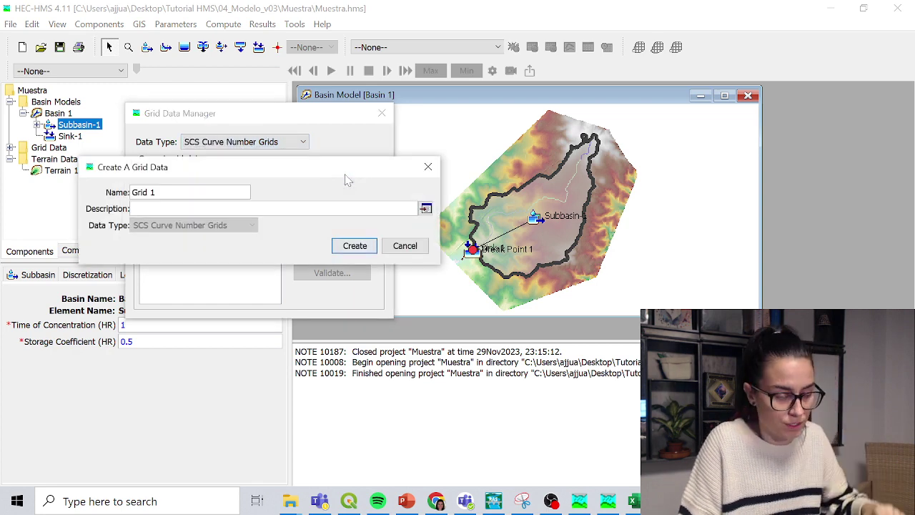
key(ctrl+a)
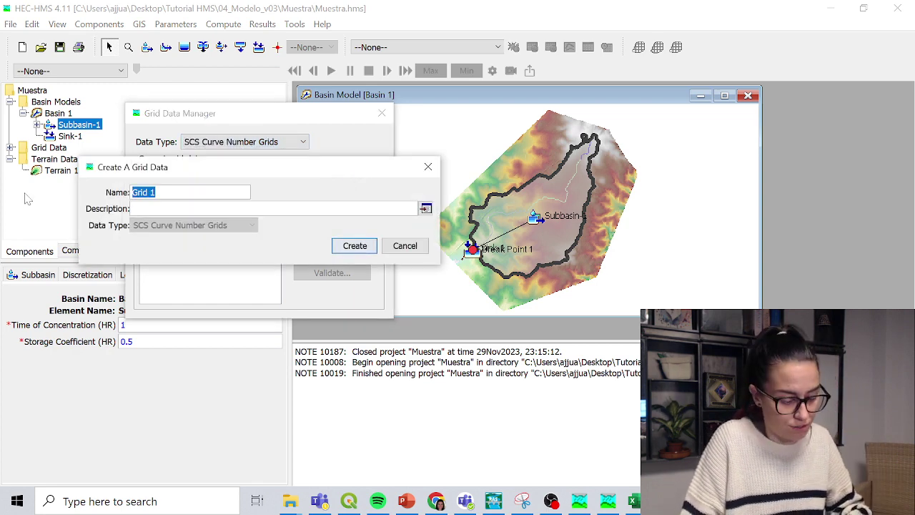
text(cu)
key(BackSpace)
key(BackSpace)
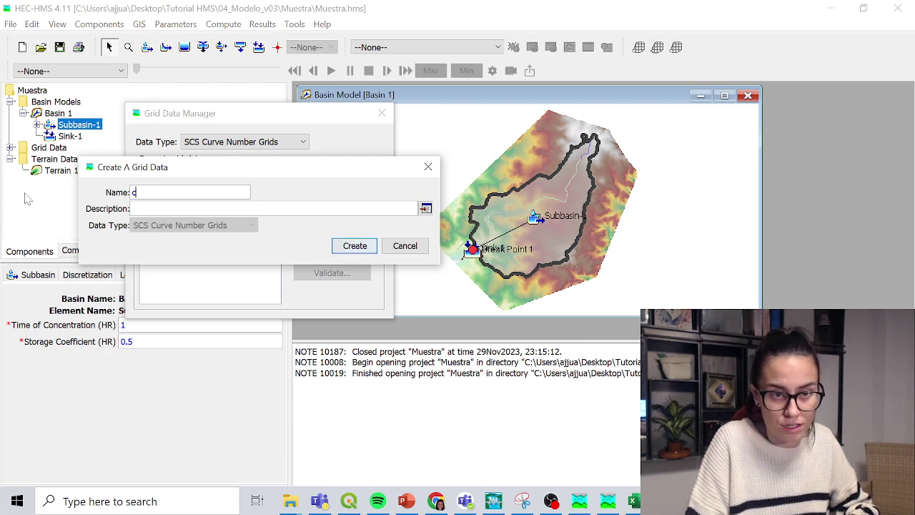
key(BackSpace)
text(Curv)
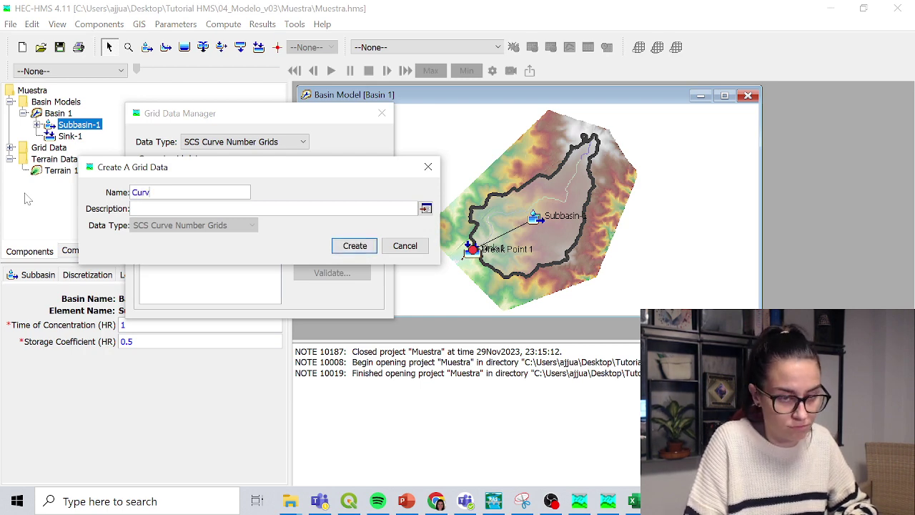
text(e Number)
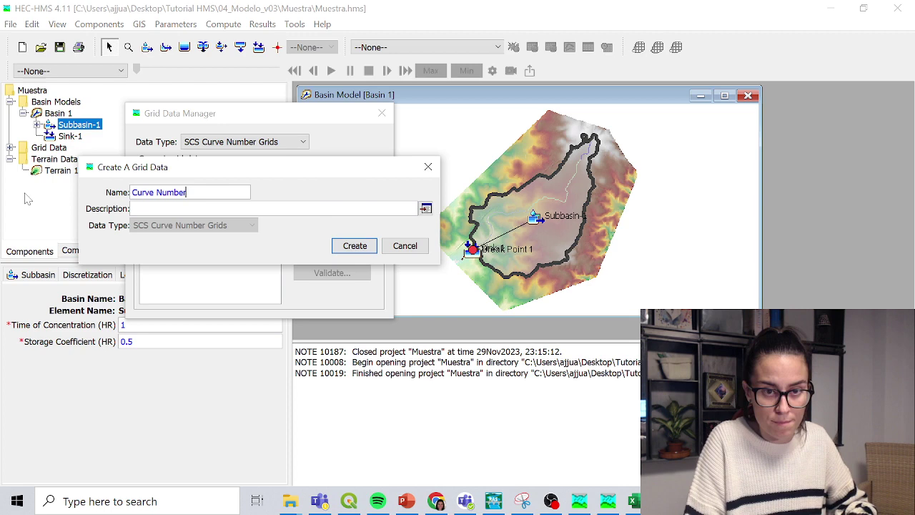
key(Return)
Close the Grid Data Manager and open the T100 grid from the project's Grid Data.
click(382, 113)
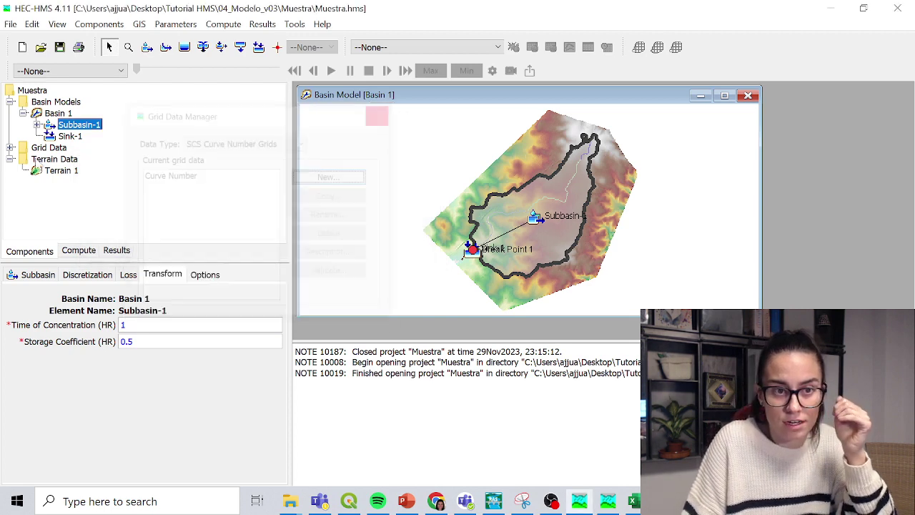
click(11, 148)
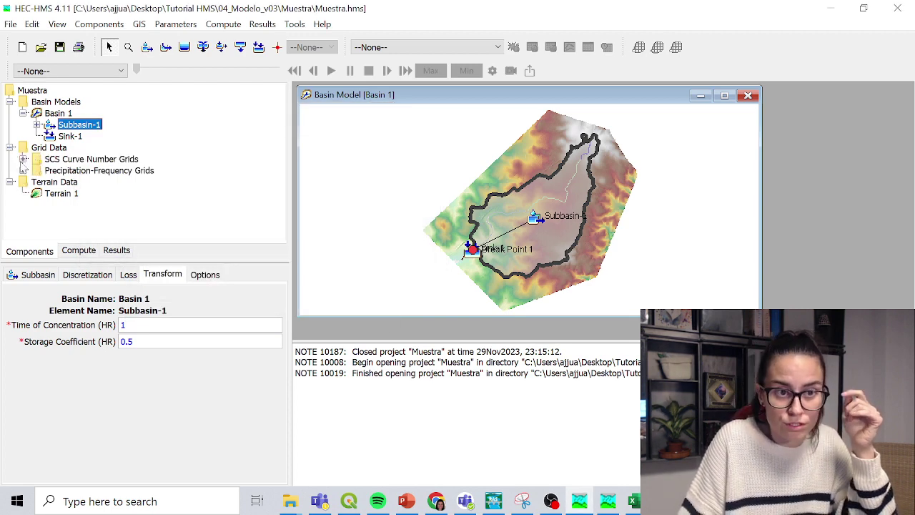
click(24, 159)
click(23, 183)
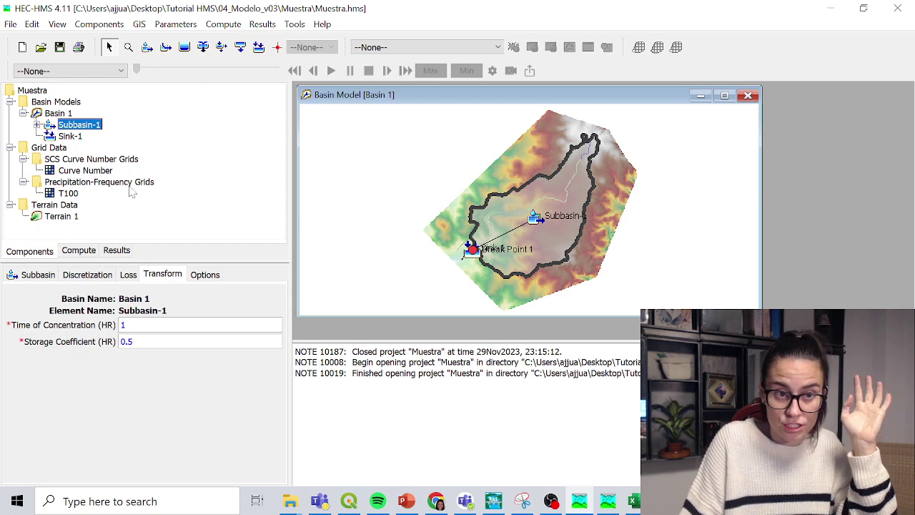
click(69, 193)
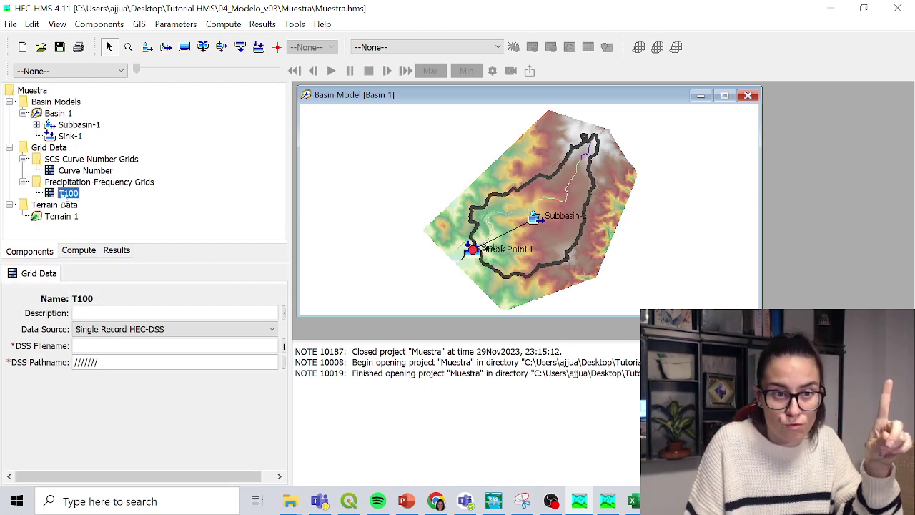
Set T100's source to GeoTIFF t100_29n.tif in mm, then select the Curve Number grid.
click(198, 327)
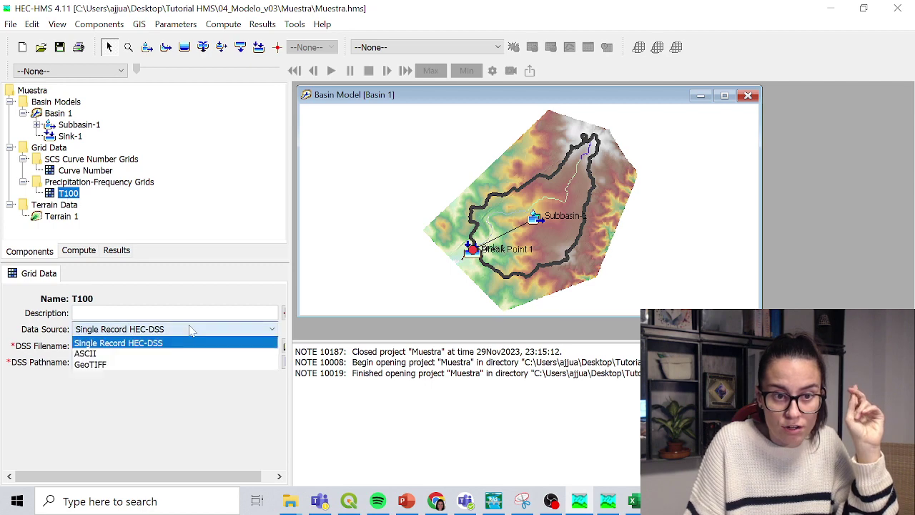
click(100, 365)
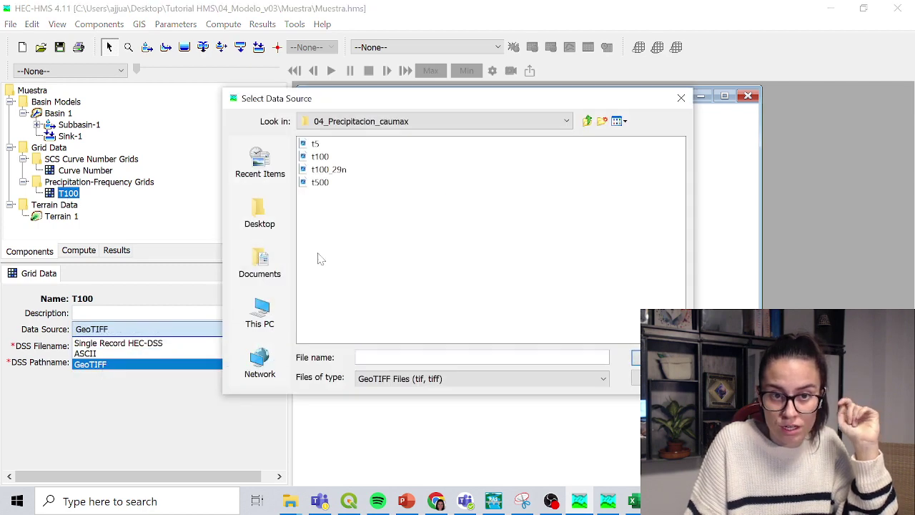
double_click(345, 171)
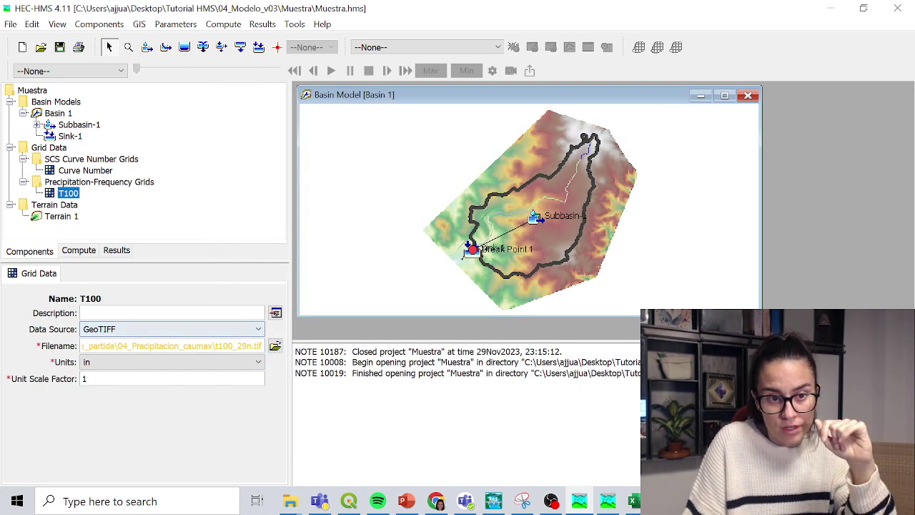
click(136, 362)
click(102, 387)
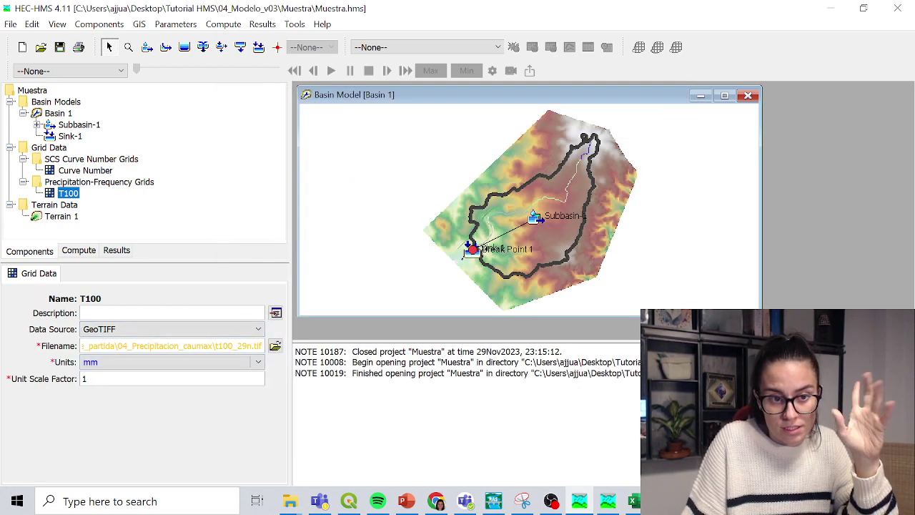
click(62, 171)
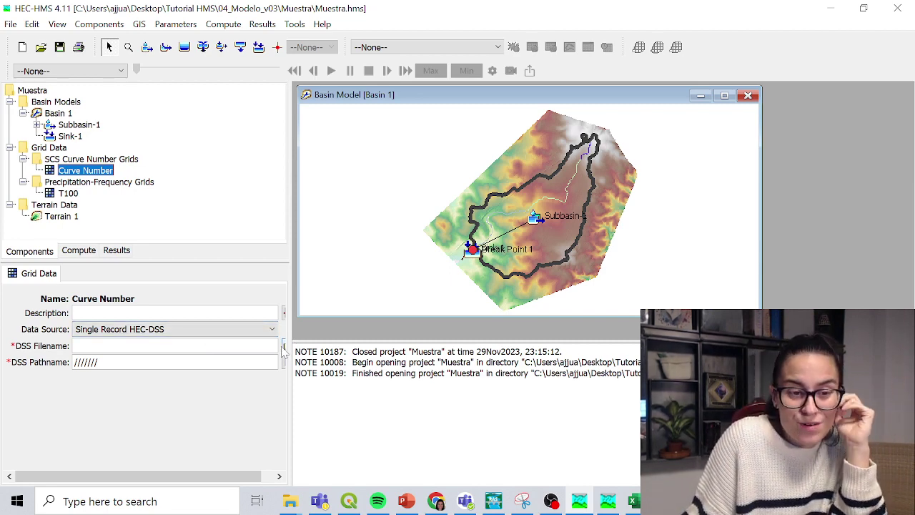
Point the Curve Number grid to 05_CN_raster\CN.dss with pathname /GUIJO/UTM 29 N/CURVE NUMBER///CELL SIZE 50/.
click(284, 346)
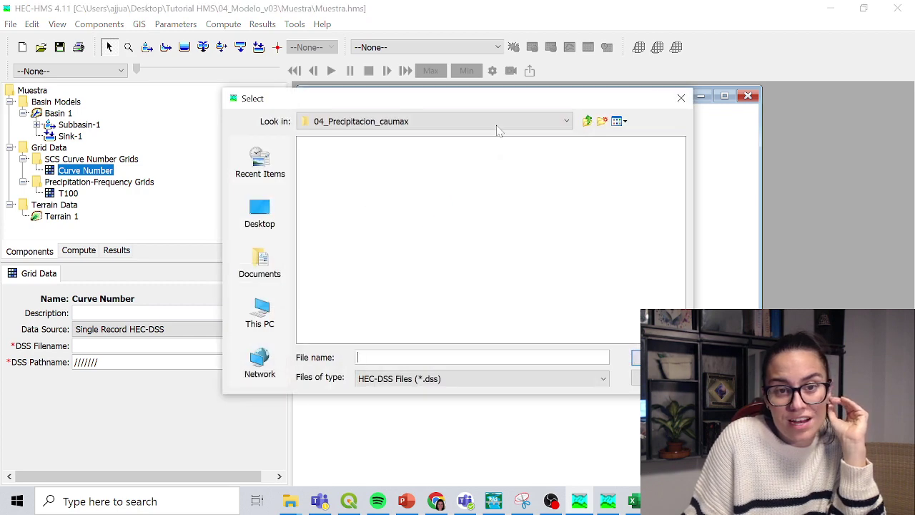
click(588, 123)
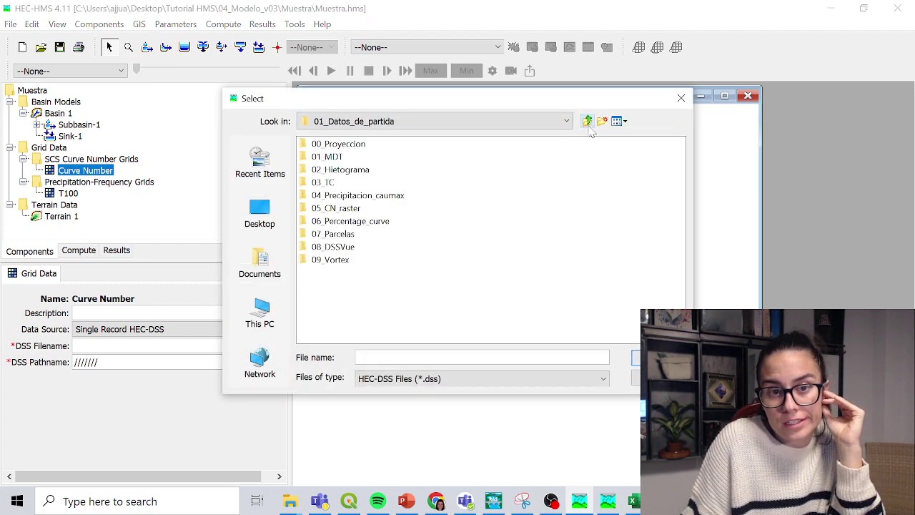
double_click(341, 208)
double_click(330, 159)
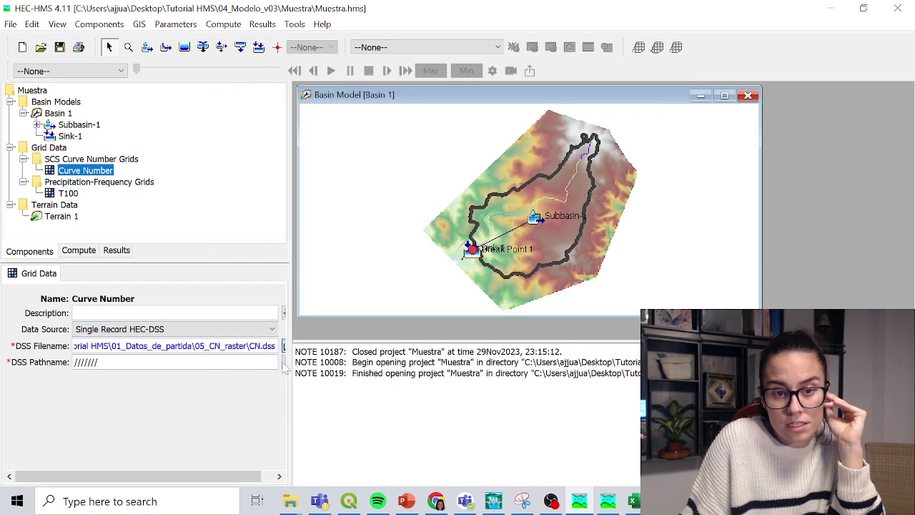
click(283, 363)
click(354, 166)
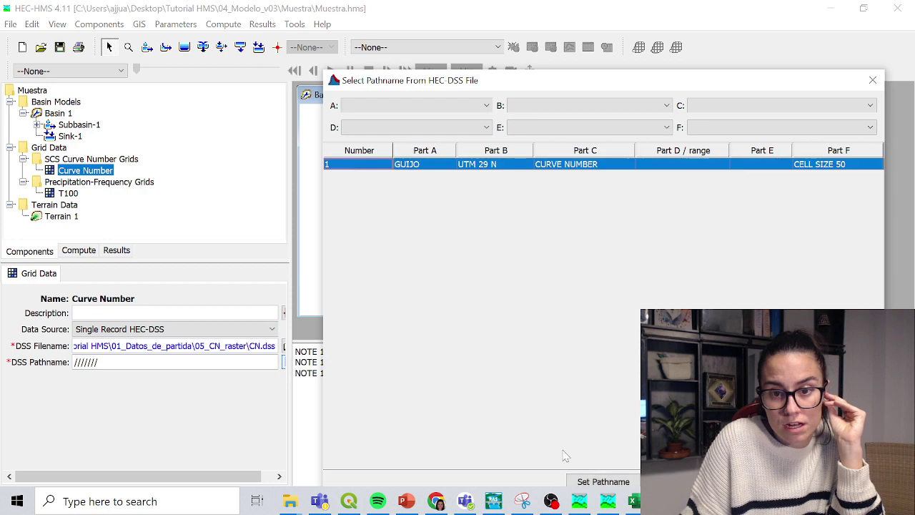
click(600, 482)
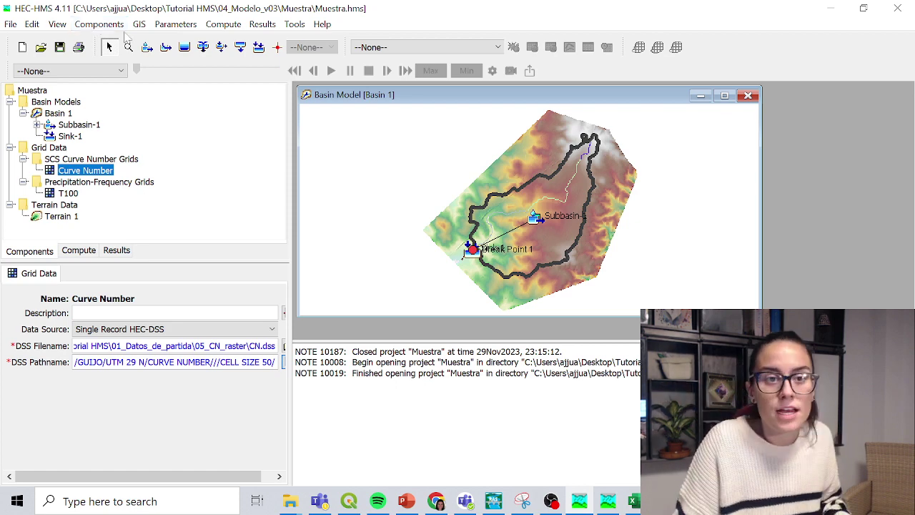
click(100, 24)
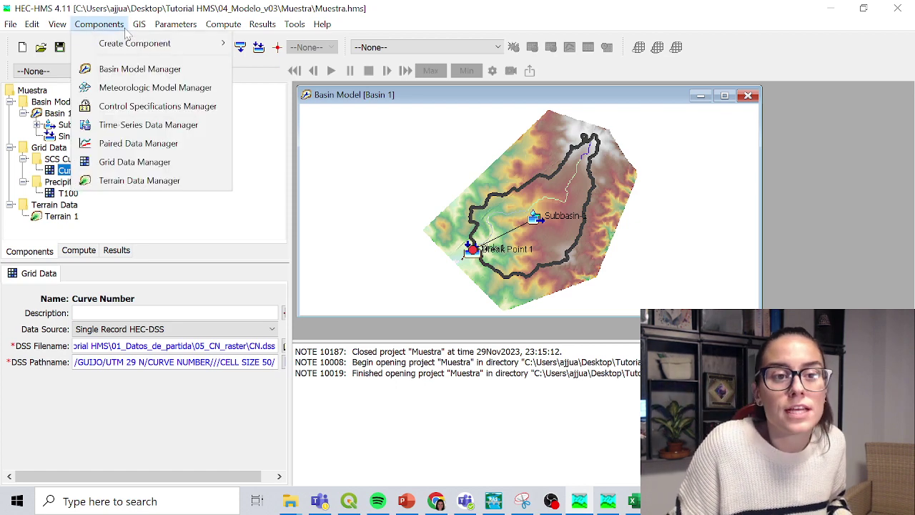
click(139, 143)
click(257, 141)
scroll(226, 177, down, 2)
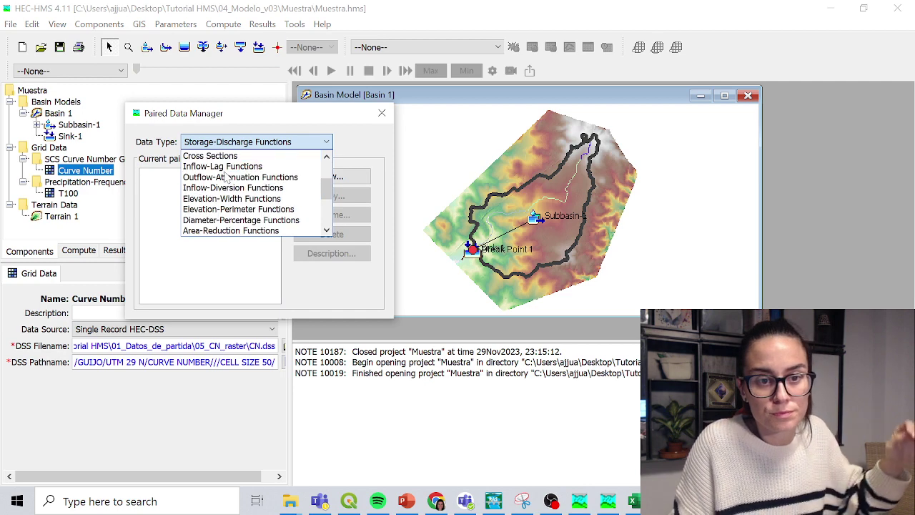
scroll(226, 177, down, 2)
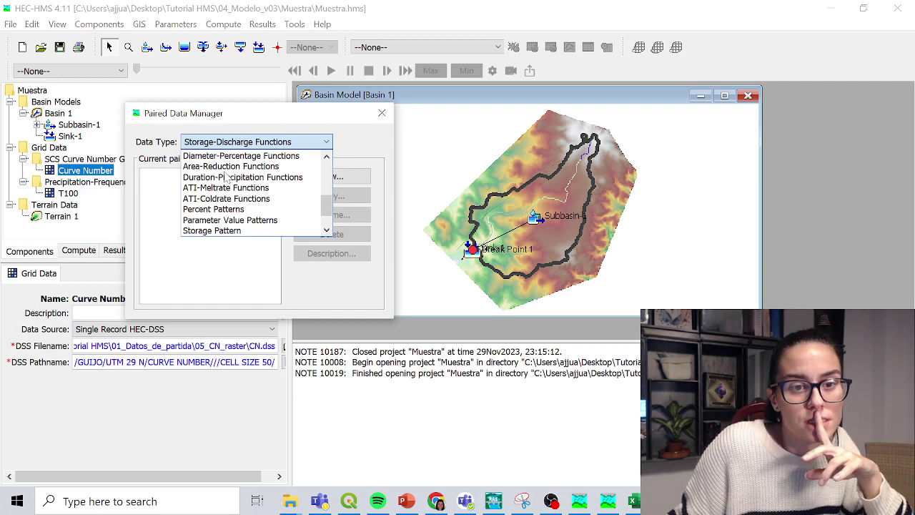
scroll(236, 199, down, 1)
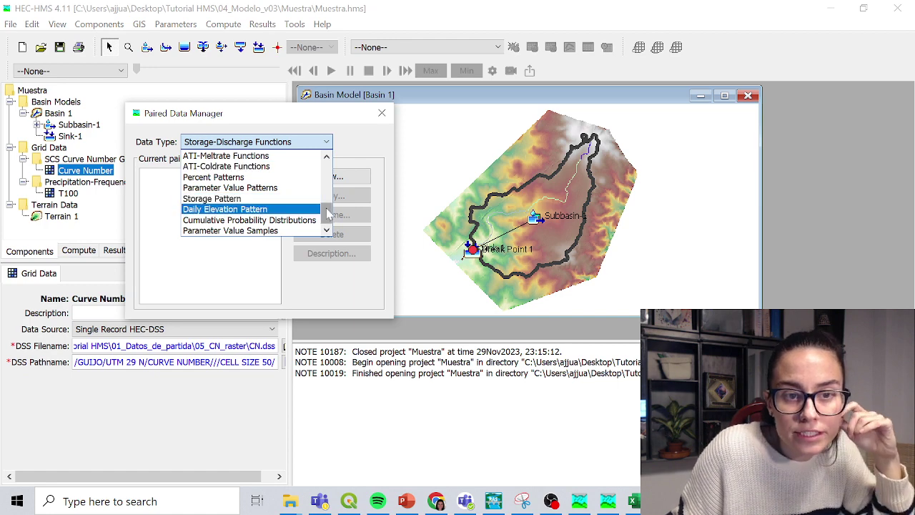
drag(326, 215, 296, 197)
scroll(296, 197, down, 2)
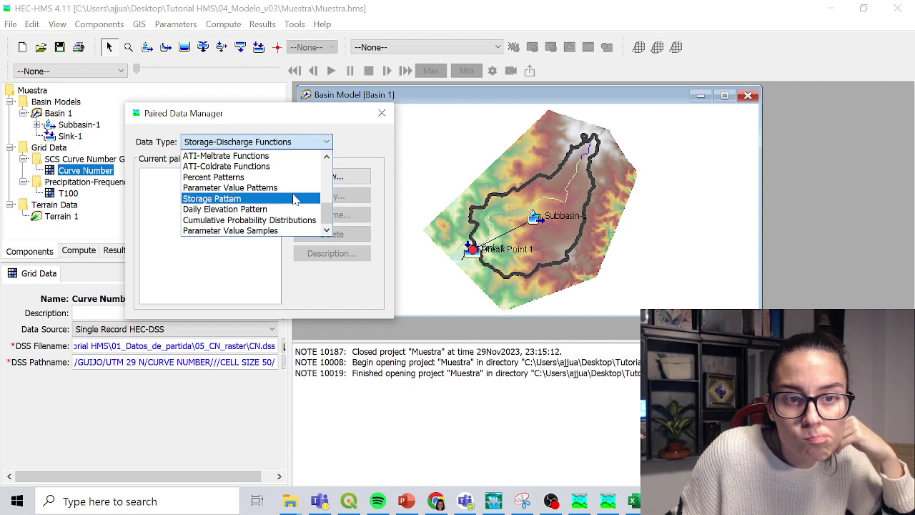
scroll(297, 203, up, 1)
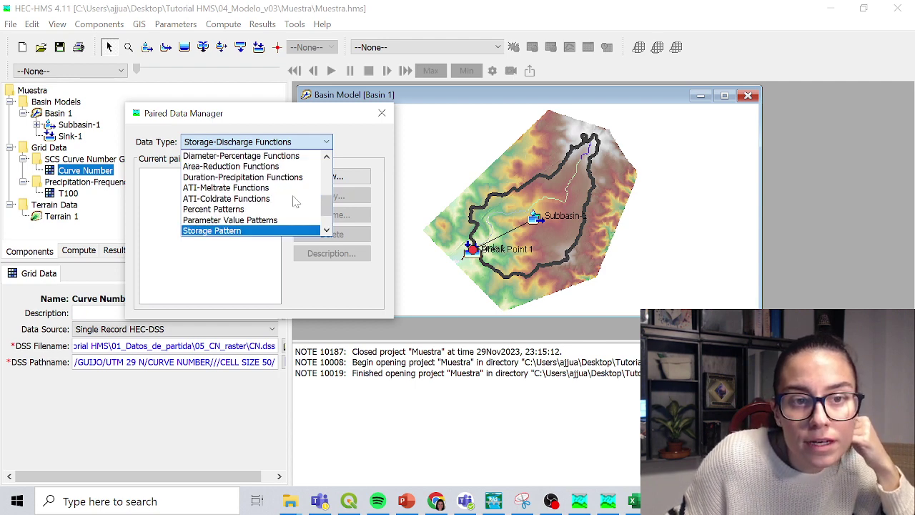
scroll(296, 202, up, 4)
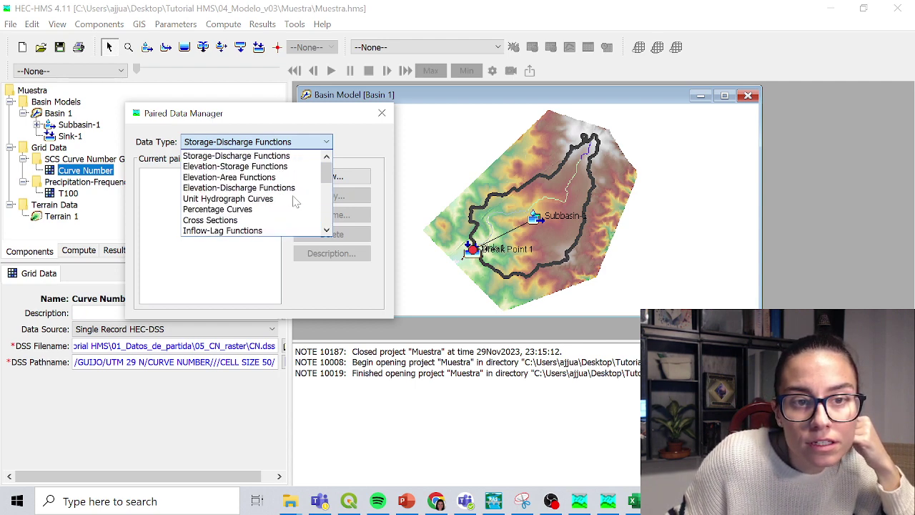
click(382, 113)
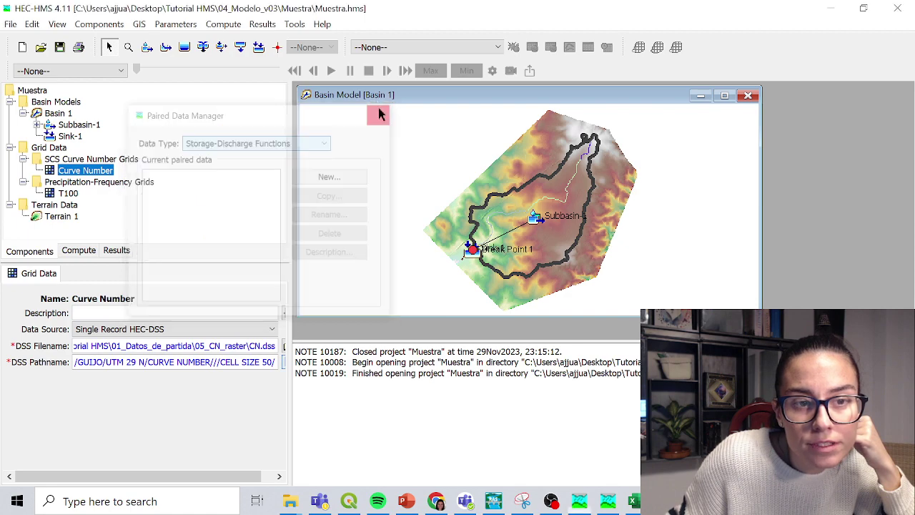
key(super+d)
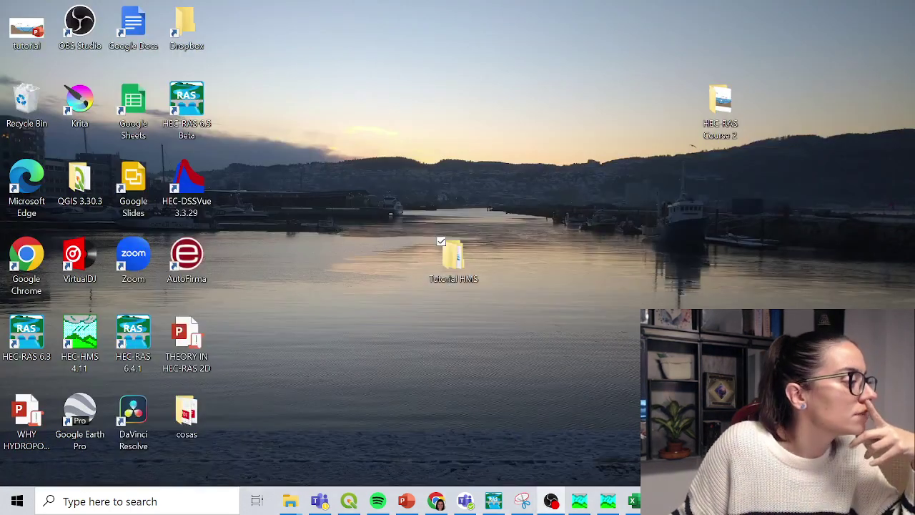
key(super+d)
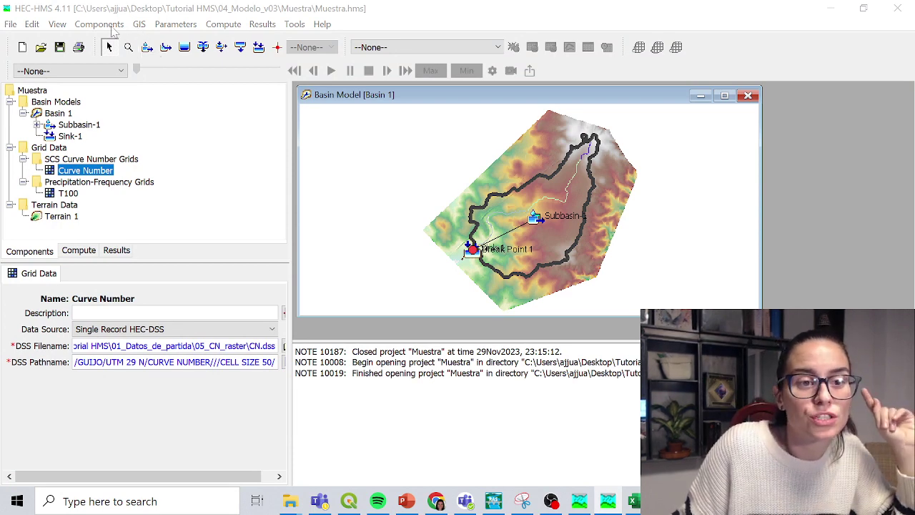
Create a Percentage Curves paired data table named T100.
click(99, 25)
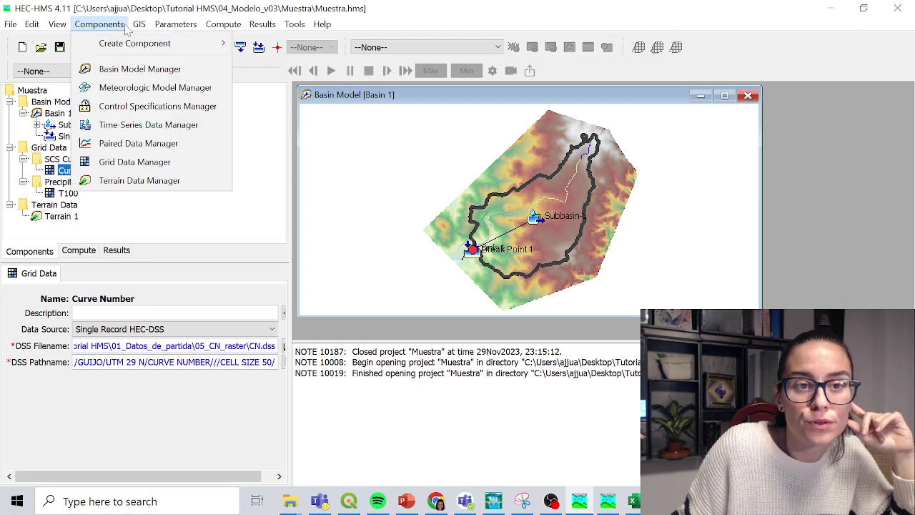
click(116, 143)
click(188, 146)
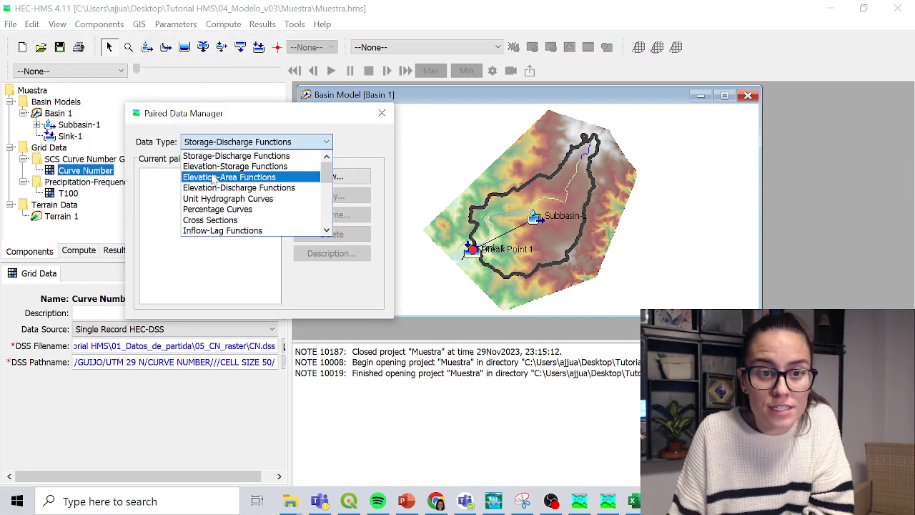
click(221, 211)
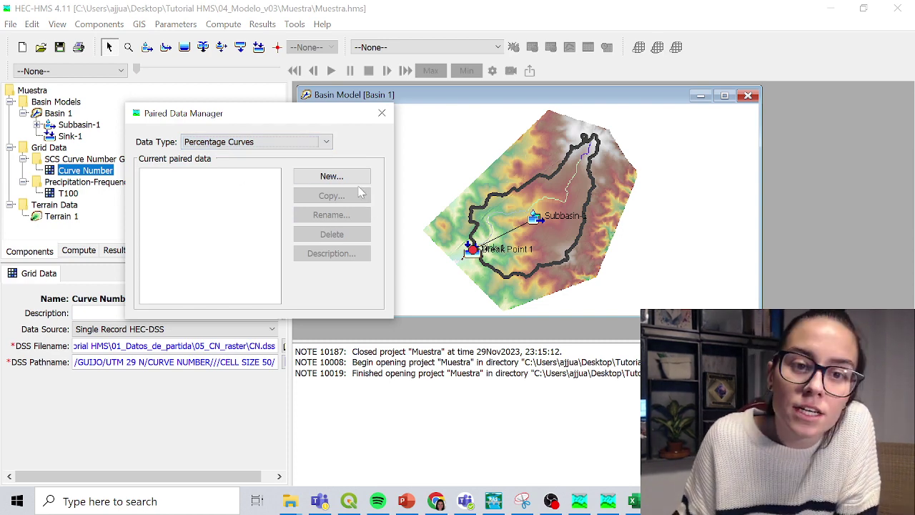
click(337, 177)
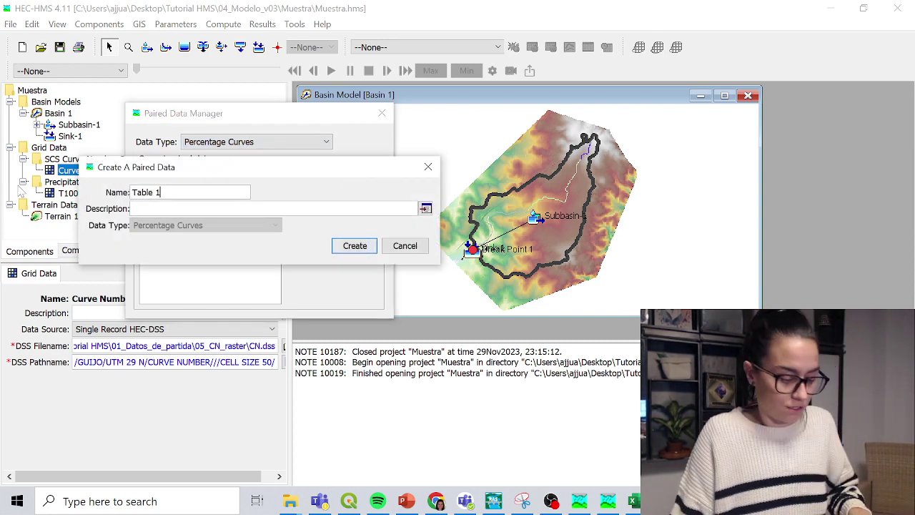
text(T100)
key(BackSpace)
key(BackSpace)
key(BackSpace)
key(BackSpace)
key(BackSpace)
key(BackSpace)
key(BackSpace)
key(BackSpace)
key(BackSpace)
key(BackSpace)
key(BackSpace)
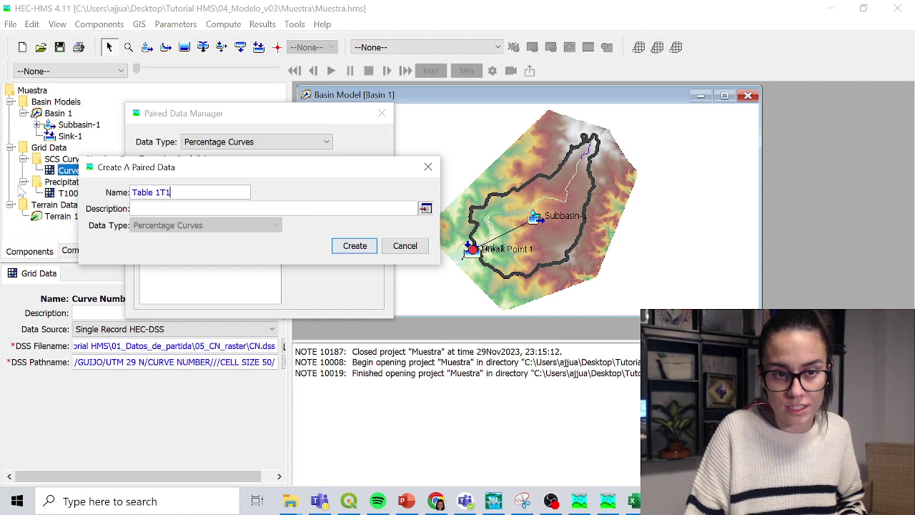
text(T1000)
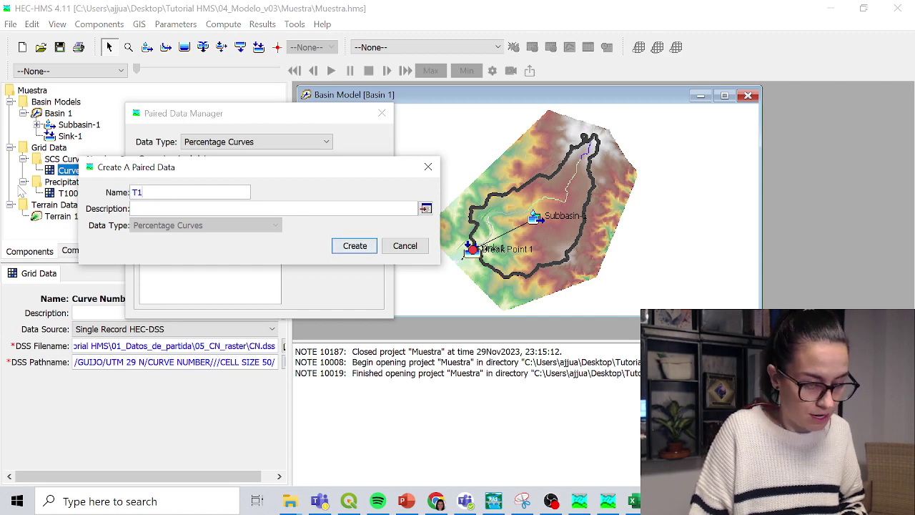
key(BackSpace)
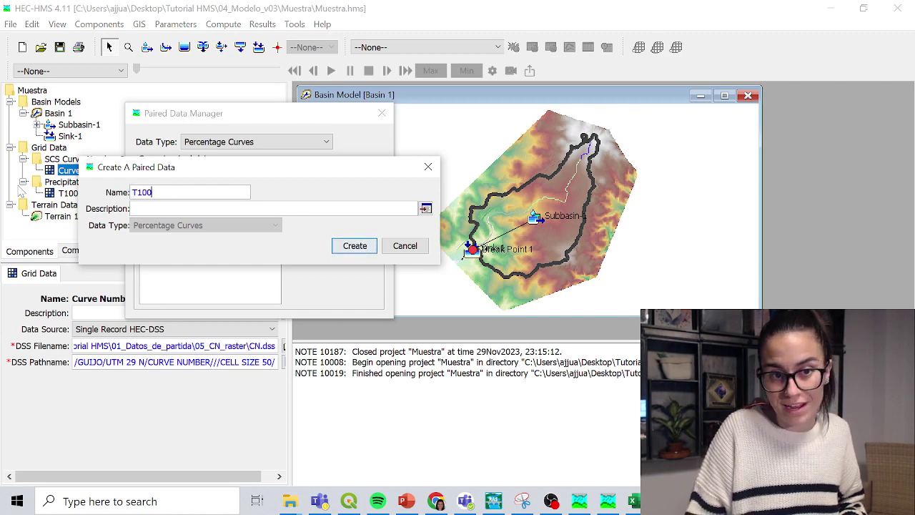
key(Return)
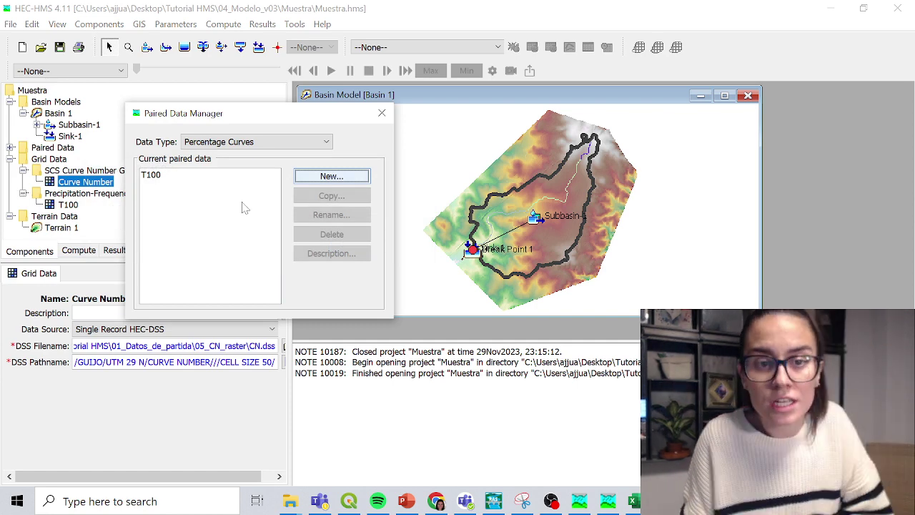
Bring up the new T100 percentage curve's properties from the Paired Data tree.
click(382, 113)
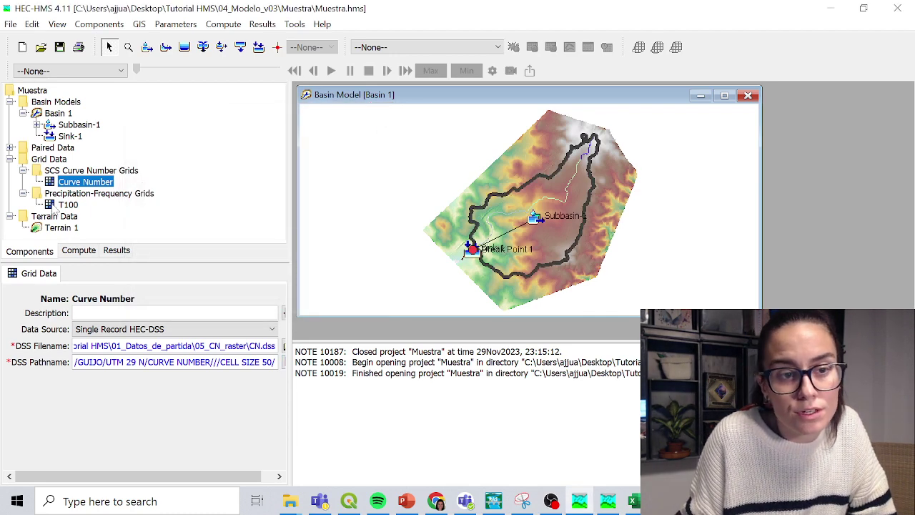
click(10, 148)
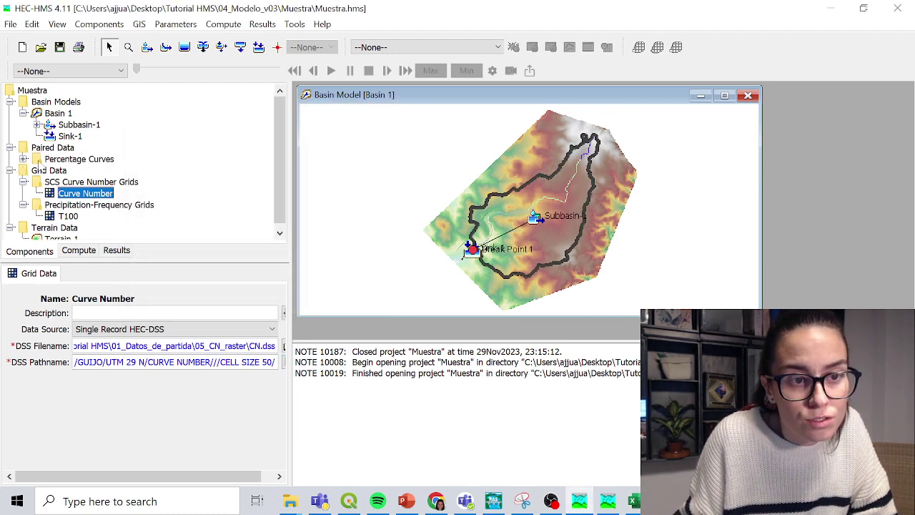
click(39, 161)
click(23, 159)
click(50, 172)
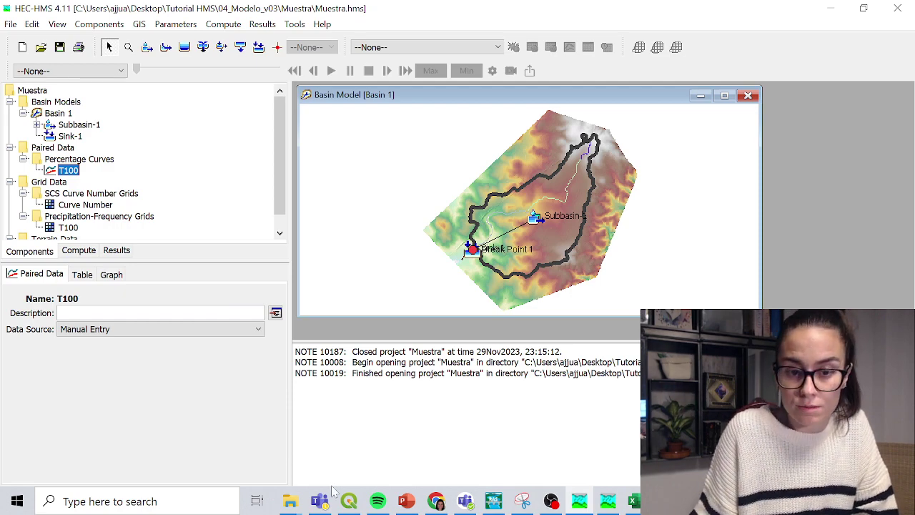
Copy the Excel Time and Rain percentage values in A2:B98 and return to HEC-HMS.
click(632, 502)
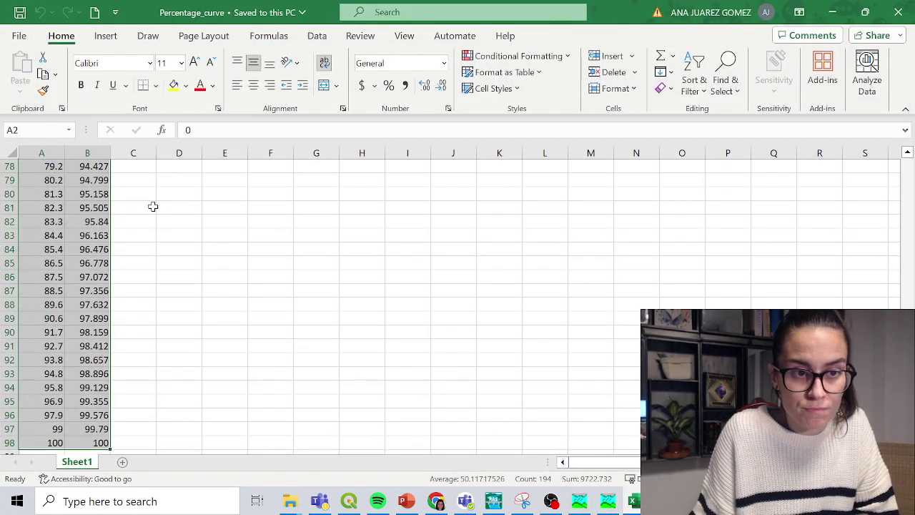
scroll(153, 206, up, 20)
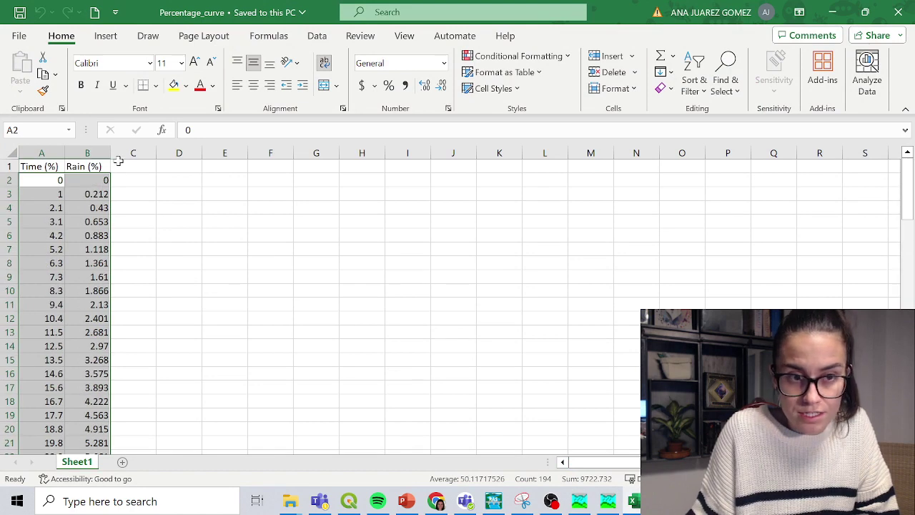
drag(48, 179, 107, 180)
key(ctrl+shift+Down)
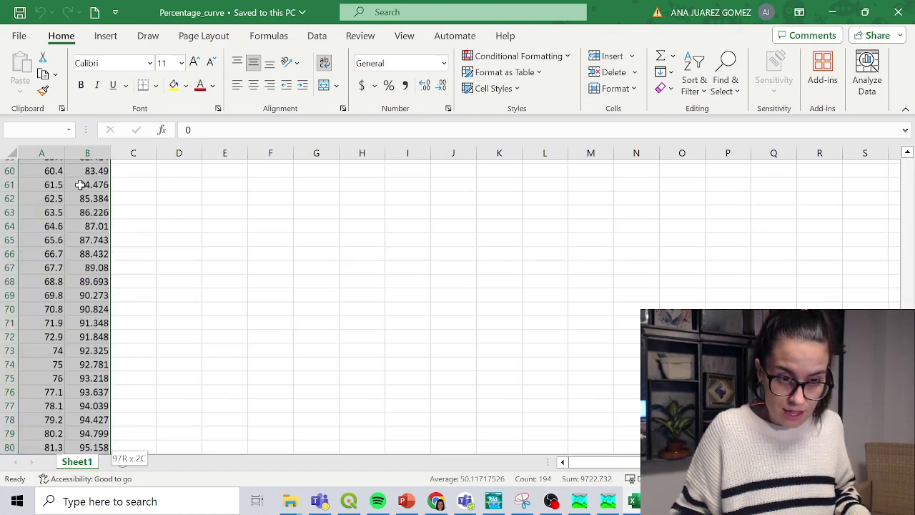
key(ctrl+c)
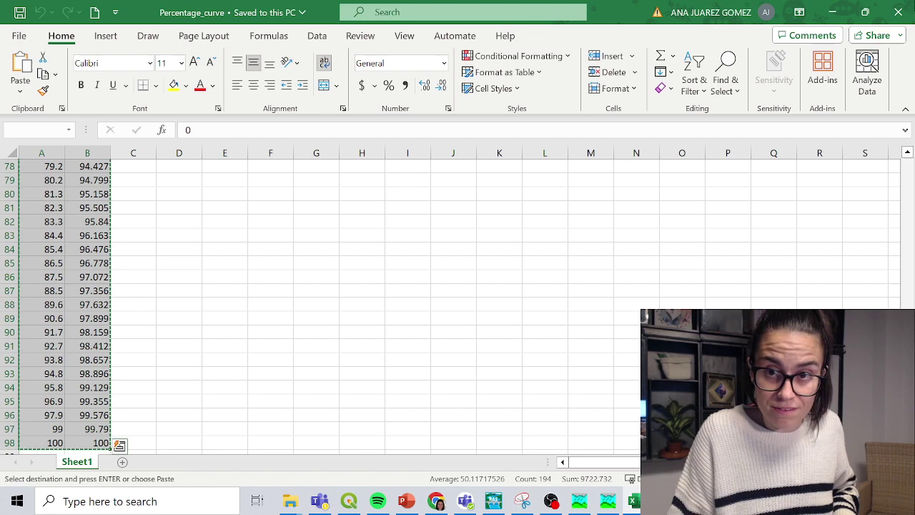
key(alt+Tab)
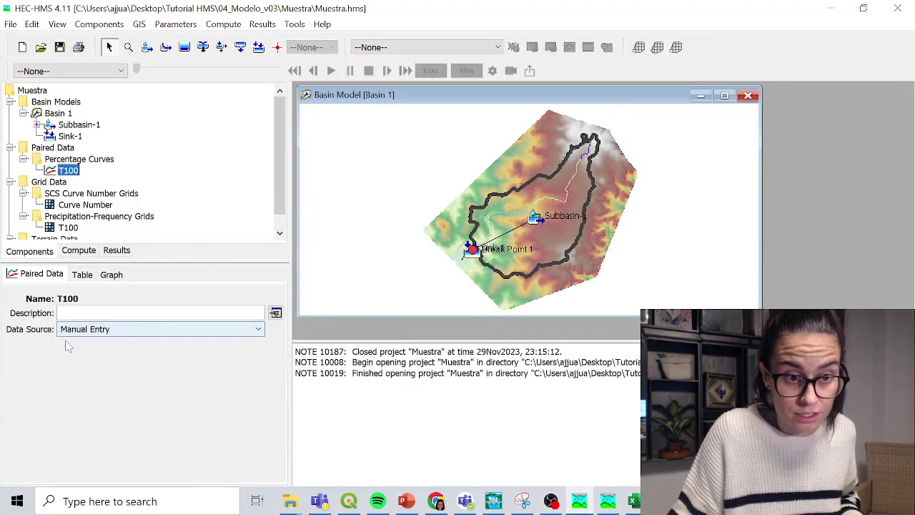
Paste the copied percentage values into the T100 table and view its S-shaped graph.
click(83, 276)
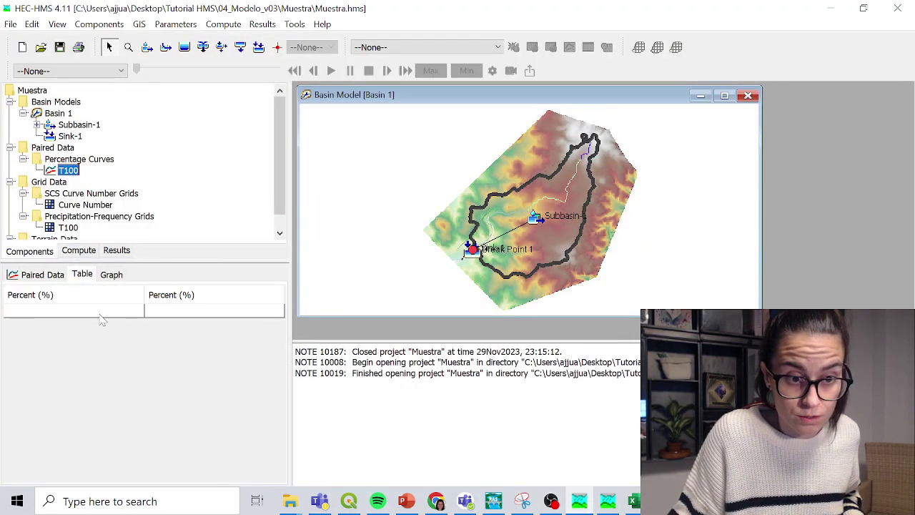
click(199, 317)
key(ctrl+v)
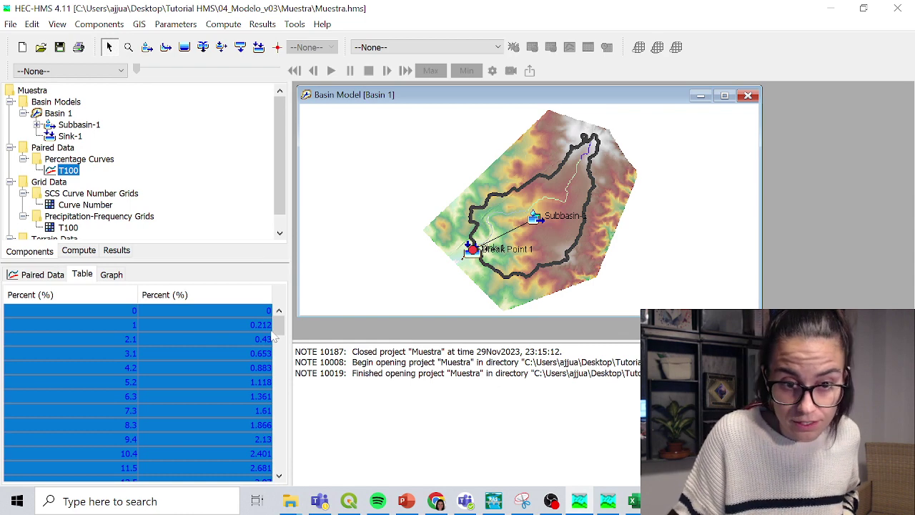
click(114, 275)
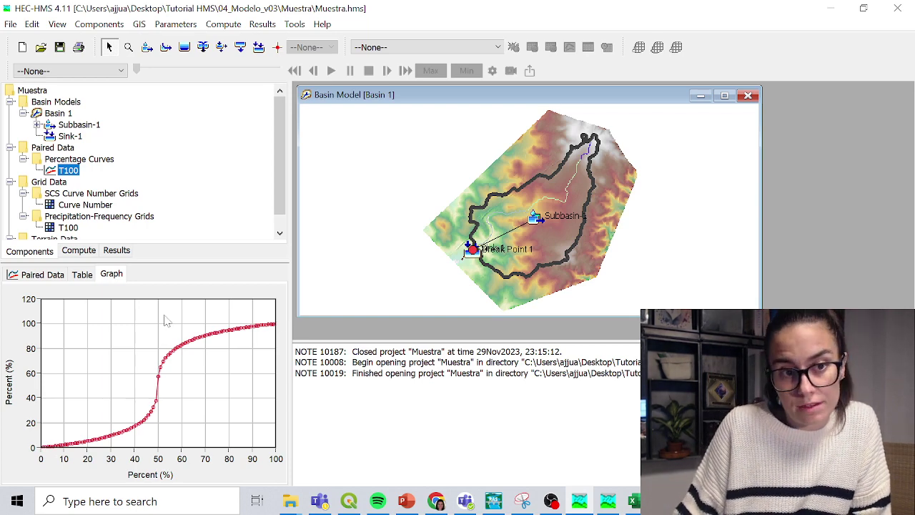
Create a new meteorologic model named T100.
click(99, 23)
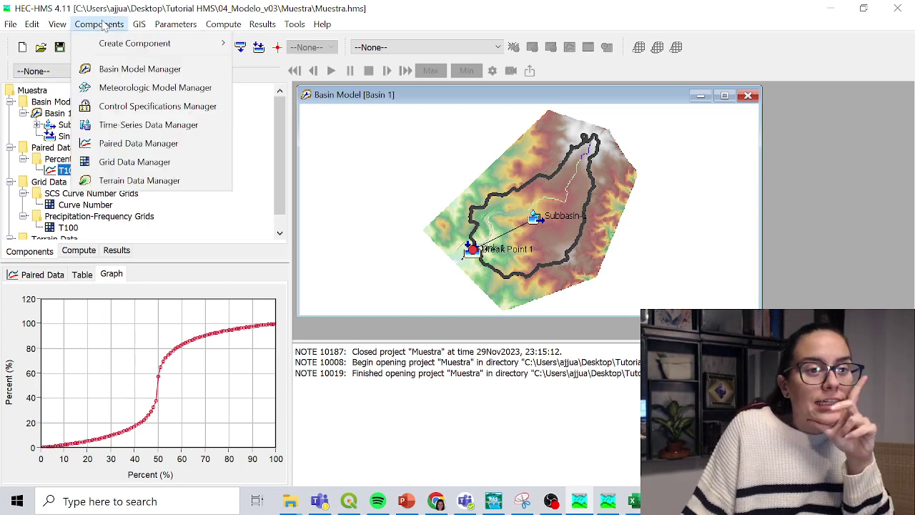
mouse_move(117, 55)
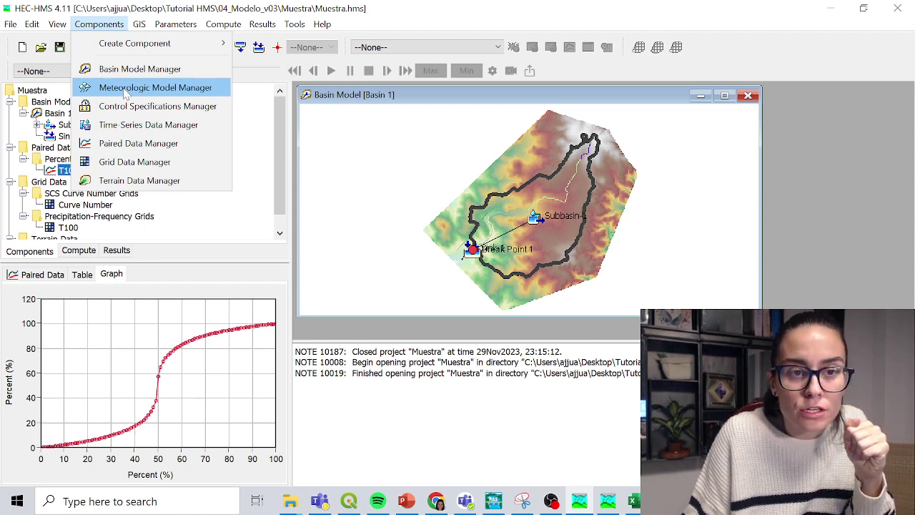
click(124, 87)
click(331, 154)
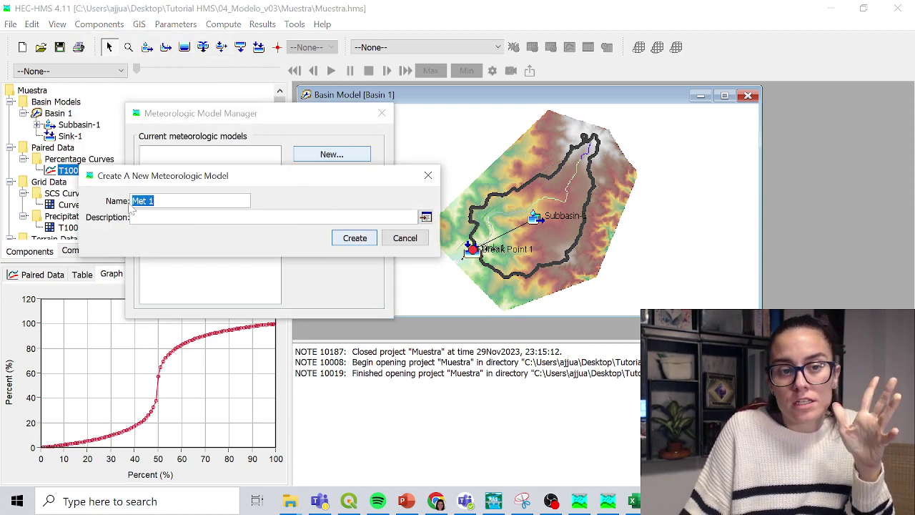
key(BackSpace)
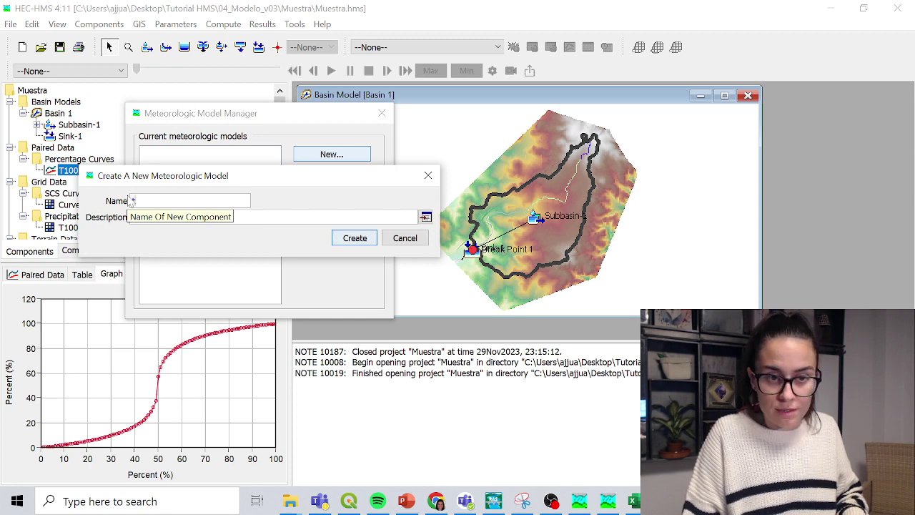
text(t)
drag(136, 201, 126, 205)
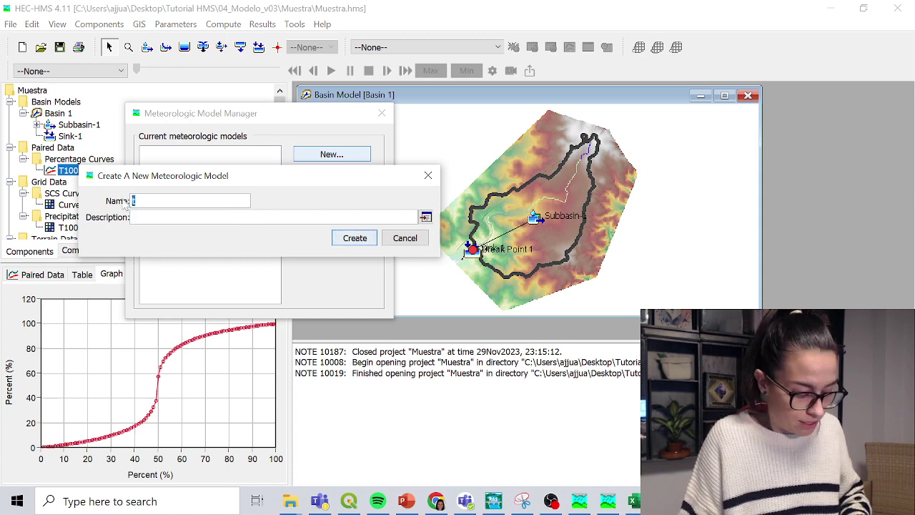
text(T100)
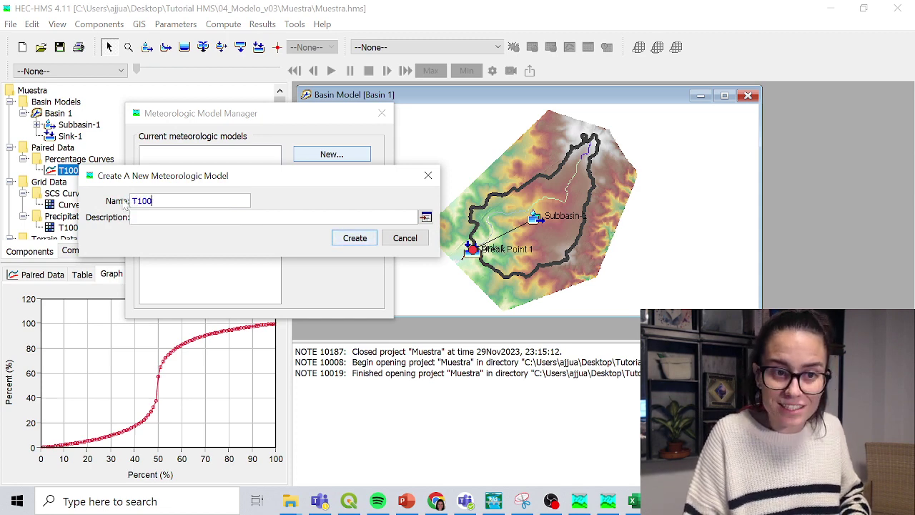
key(Return)
key(Escape)
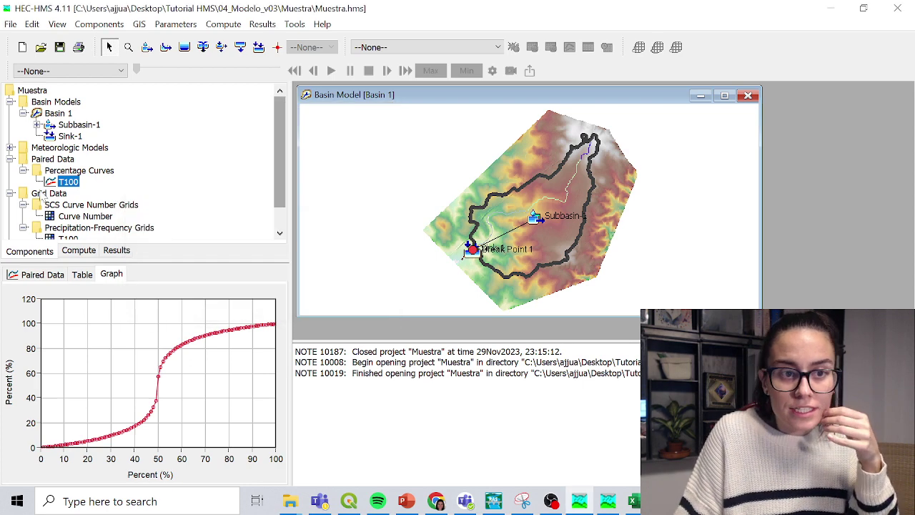
Set T100's precipitation to Hypothetical Storm and include Basin 1's subbasins.
click(10, 147)
double_click(54, 159)
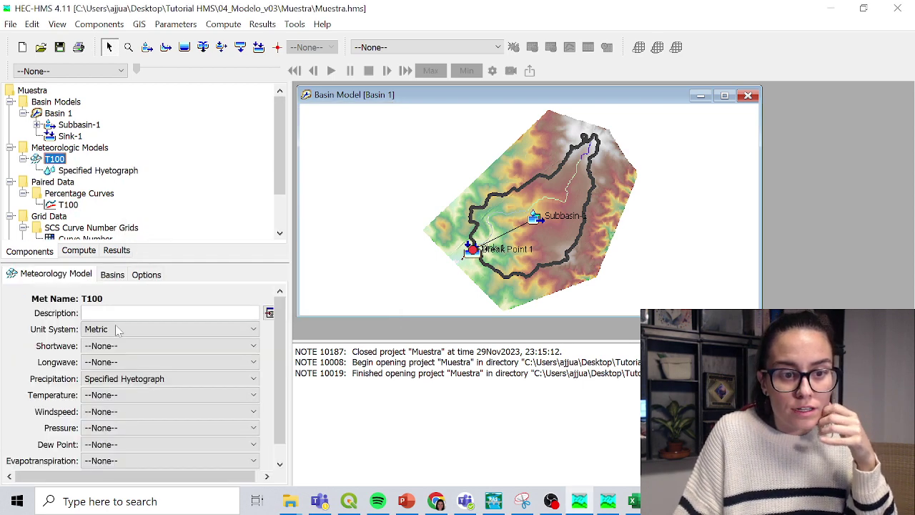
click(113, 379)
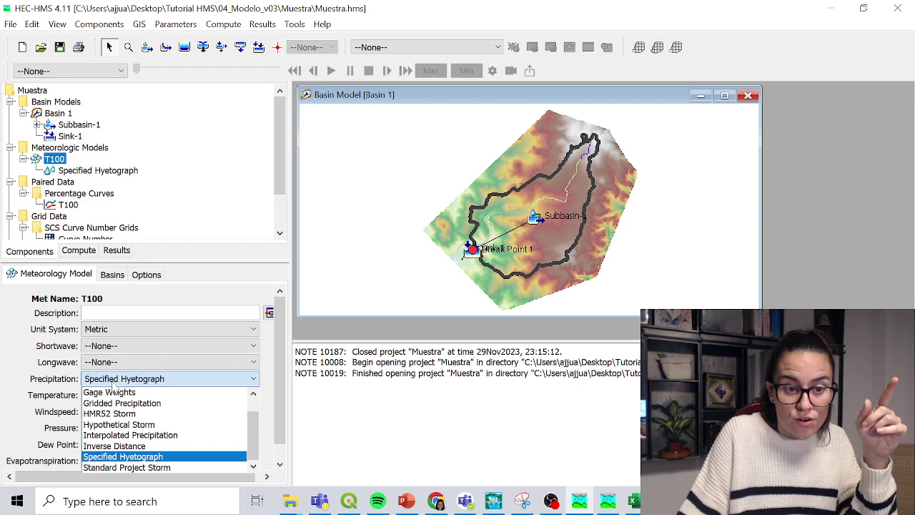
click(119, 425)
click(113, 414)
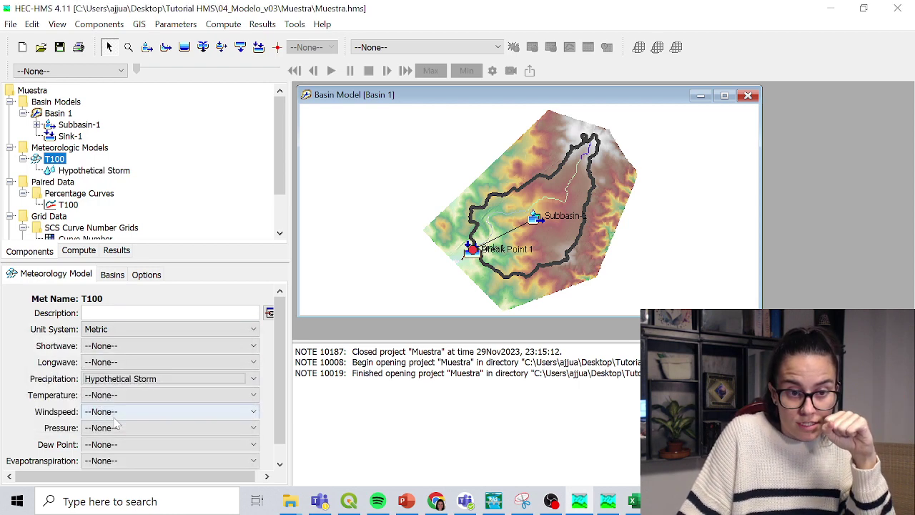
click(115, 276)
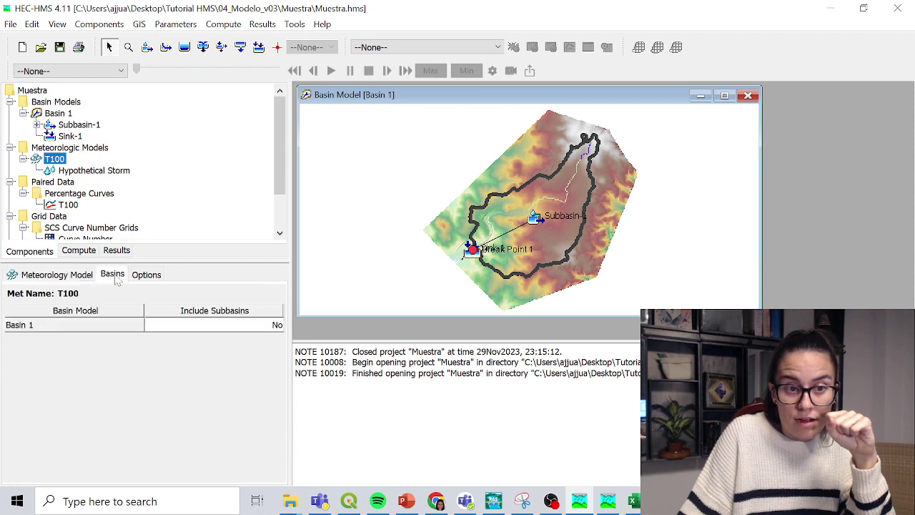
click(156, 328)
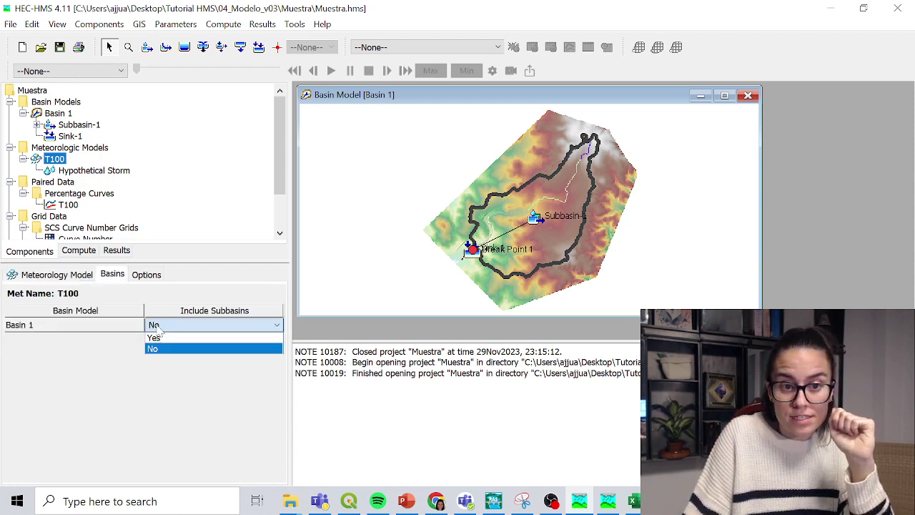
click(158, 338)
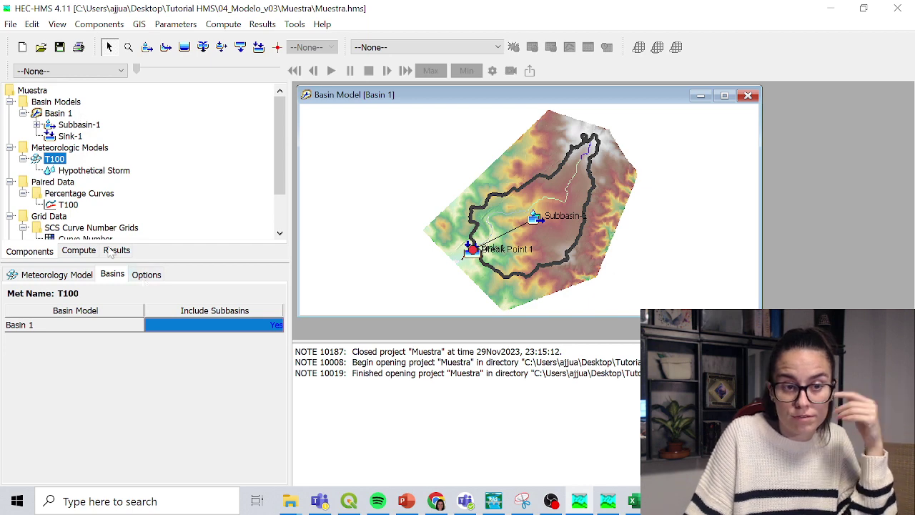
Give the Hypothetical Storm a User-Specified Pattern using T100, with a 24-hour duration.
click(63, 175)
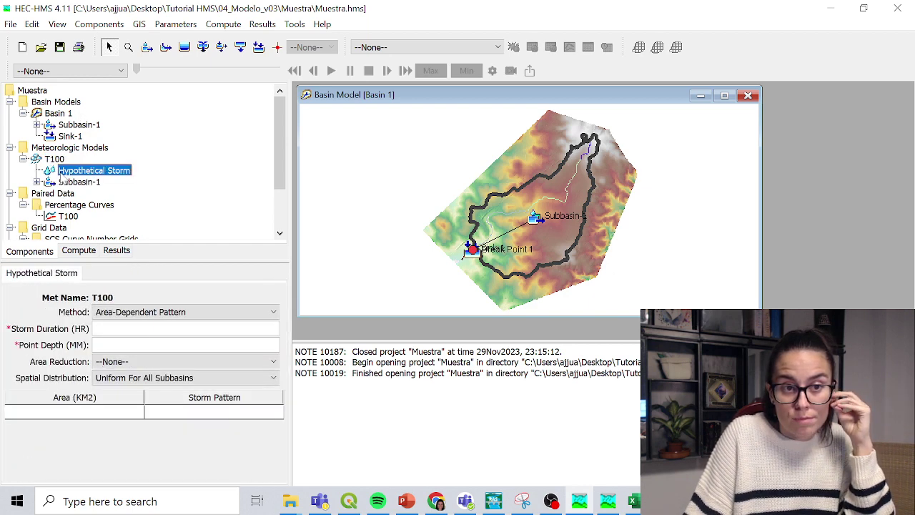
click(170, 312)
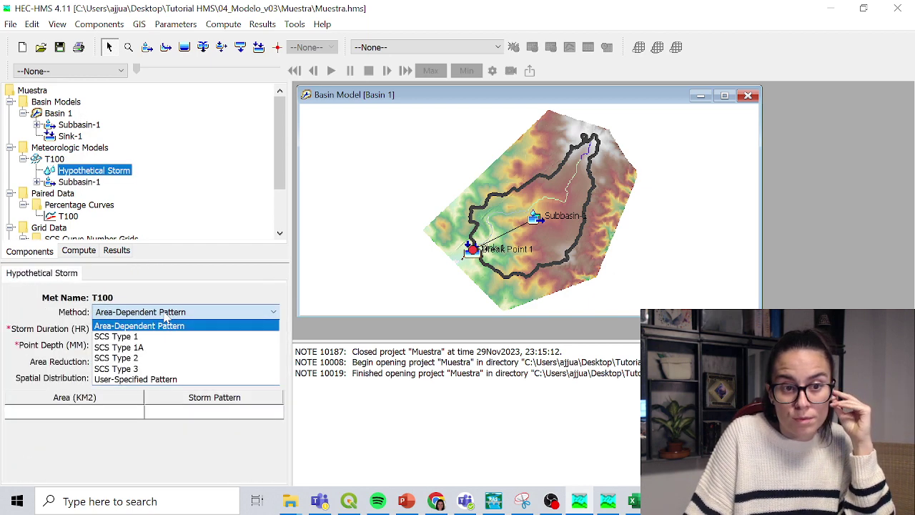
click(146, 380)
click(125, 330)
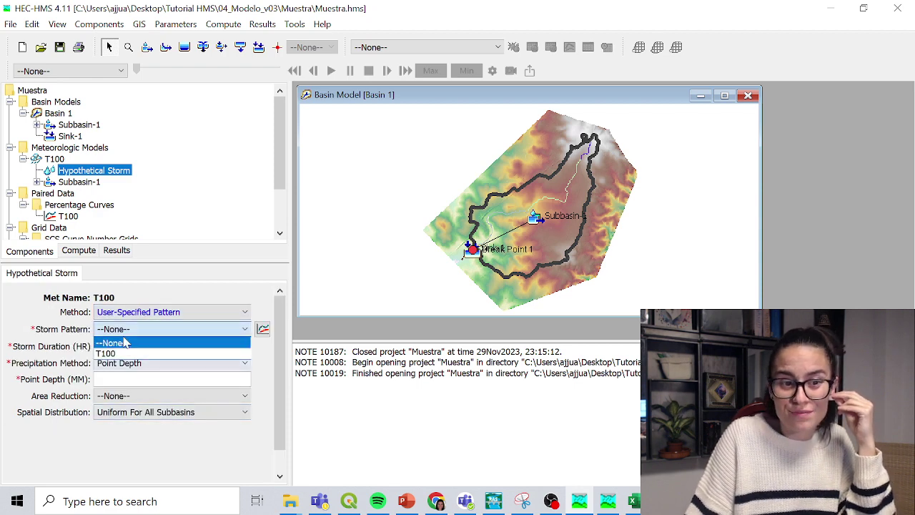
click(115, 353)
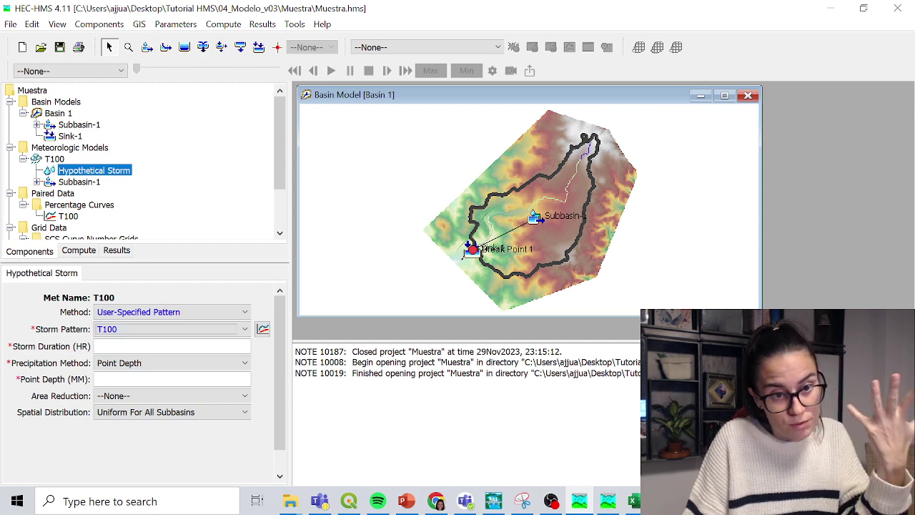
click(118, 347)
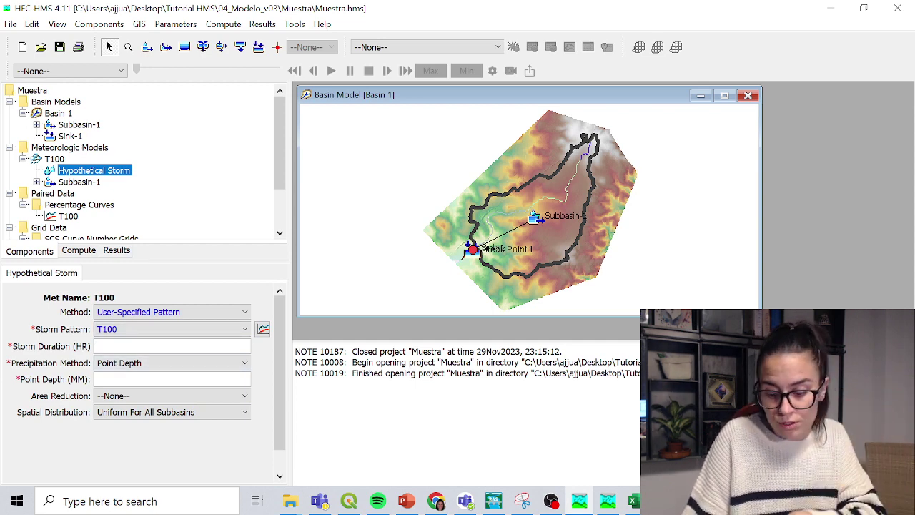
text(24)
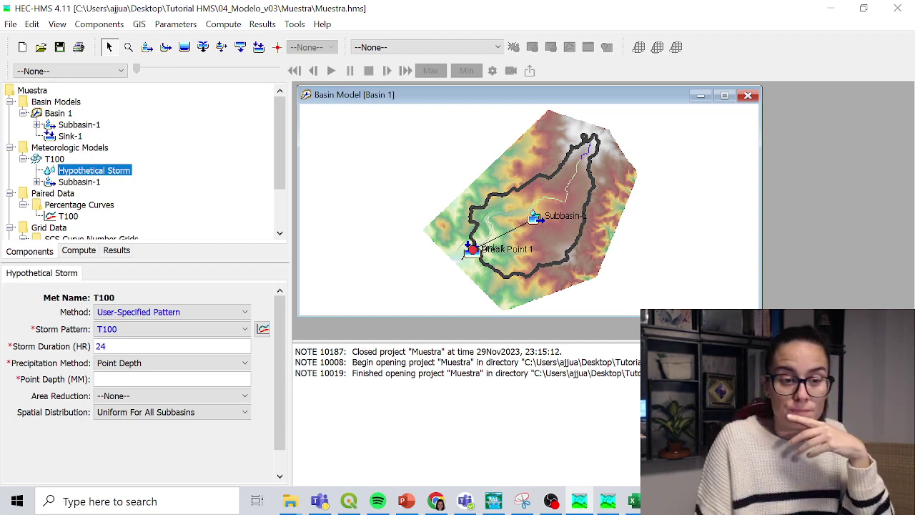
Use the T100 precipitation-frequency grid and recheck the T100 storm pattern and curve data.
click(119, 363)
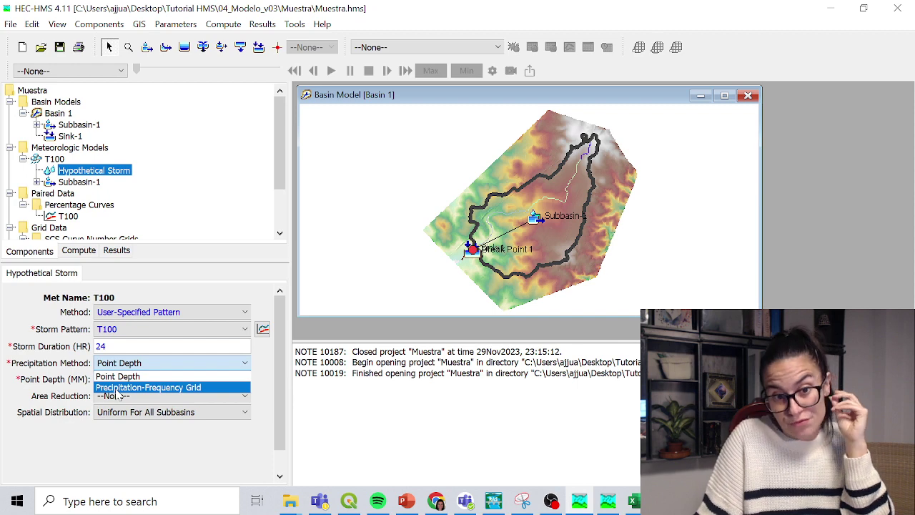
click(118, 389)
click(120, 379)
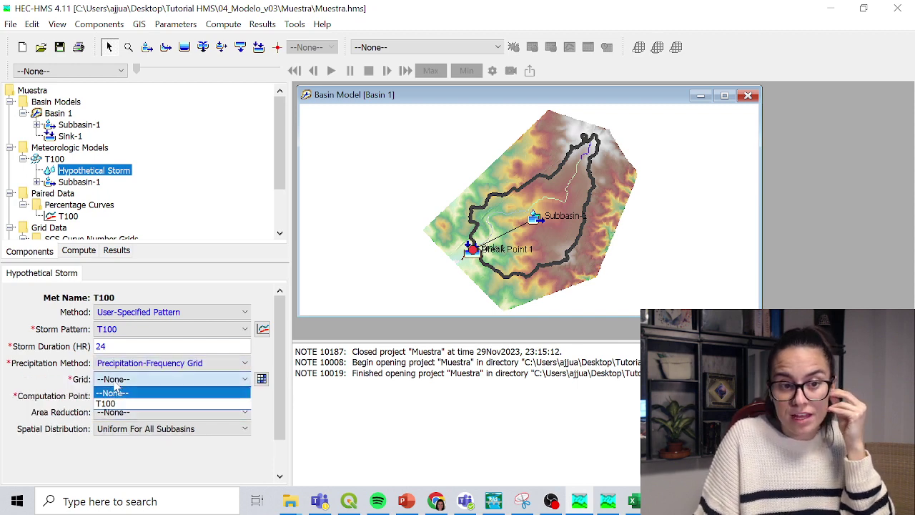
click(120, 405)
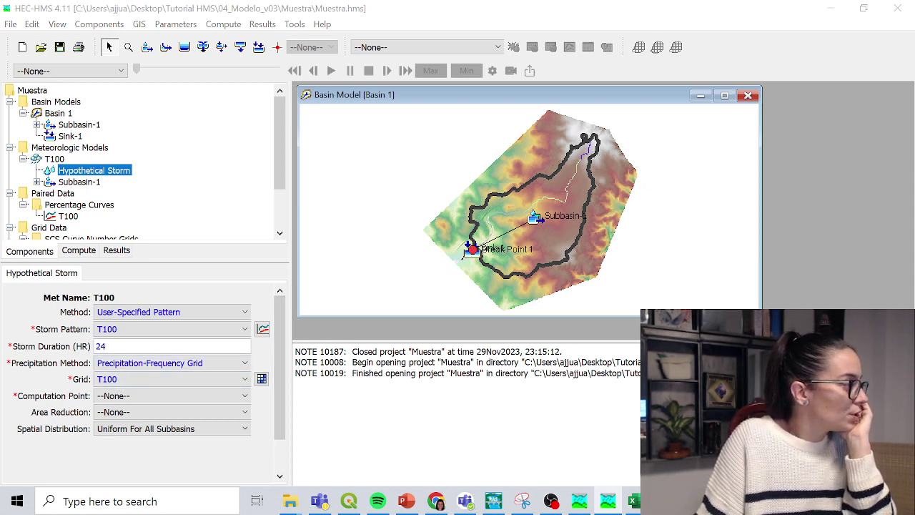
click(147, 330)
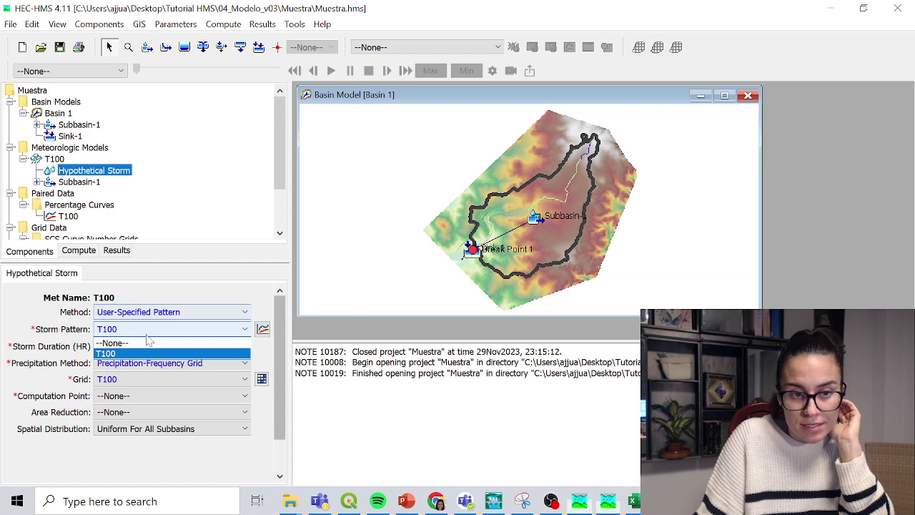
click(147, 335)
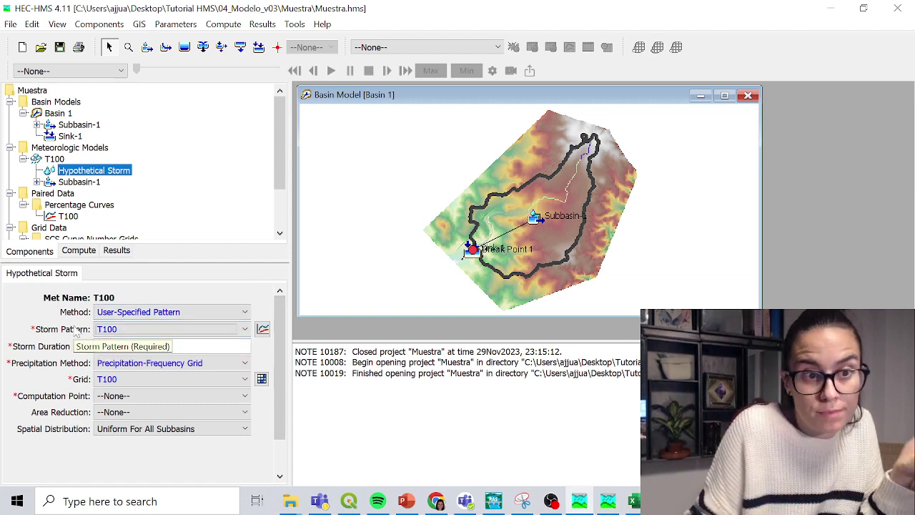
click(68, 216)
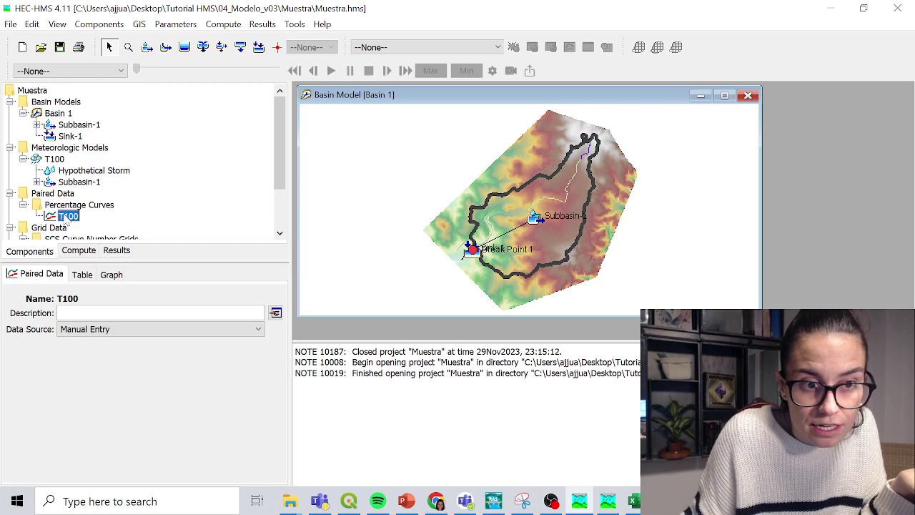
click(89, 170)
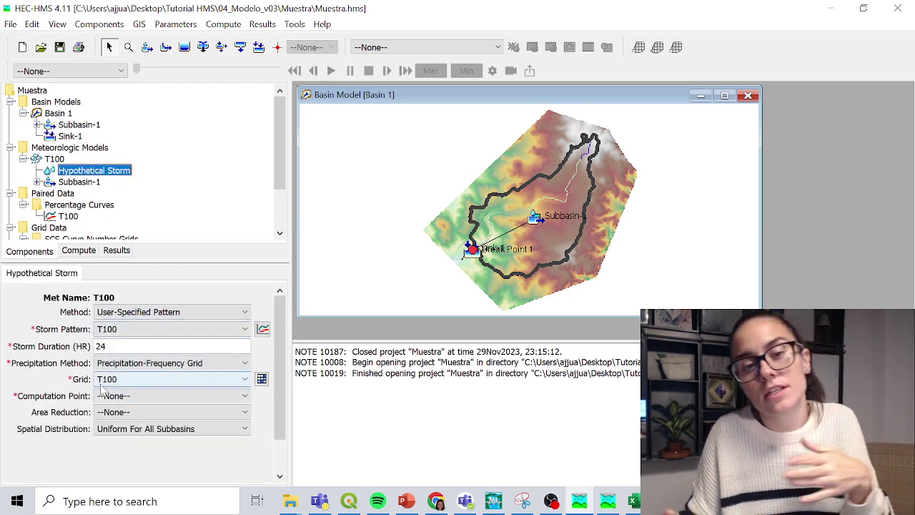
scroll(24, 236, down, 1)
scroll(23, 238, down, 1)
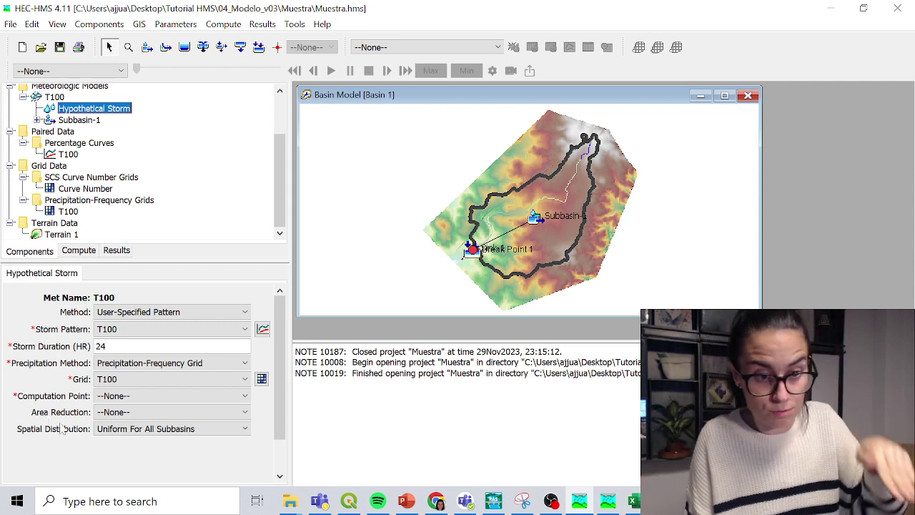
Browse the Paired Data Manager's data types, close it unchanged, and return to Basin 1.
click(97, 25)
click(138, 143)
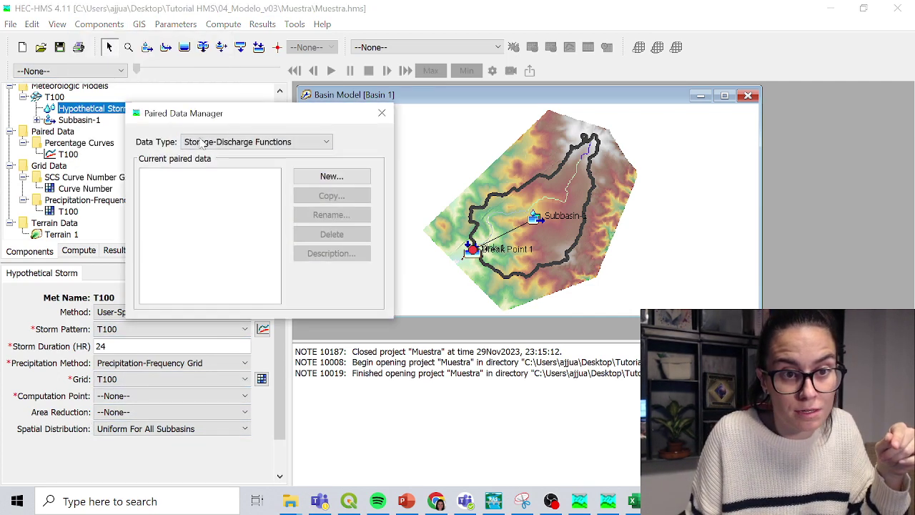
click(254, 141)
scroll(263, 198, down, 1)
scroll(263, 198, down, 1)
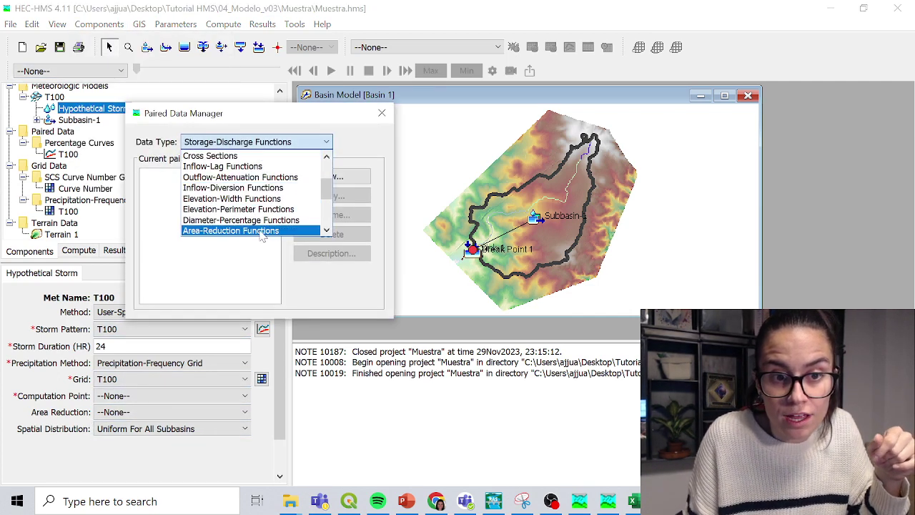
click(382, 113)
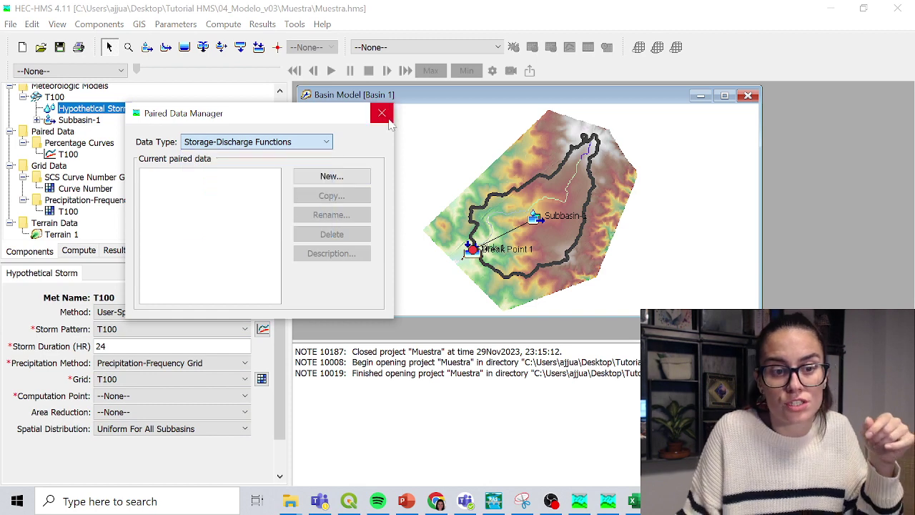
click(382, 113)
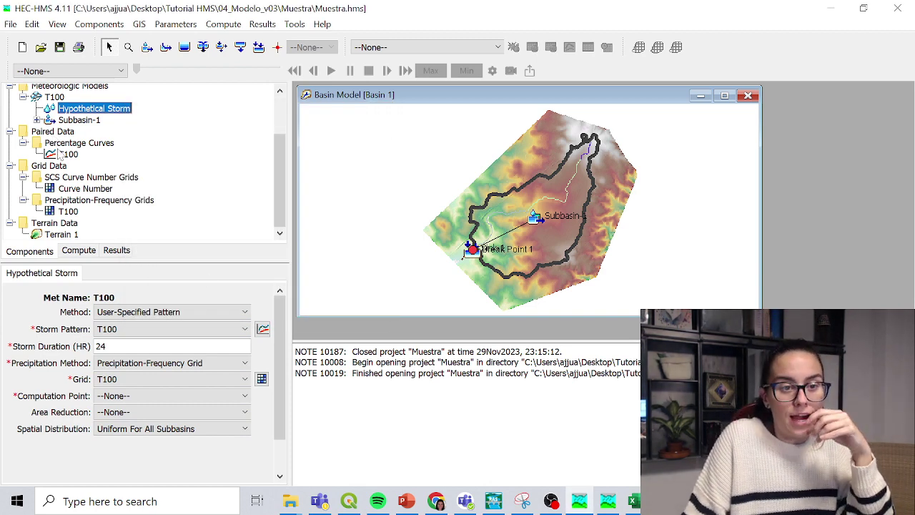
scroll(61, 155, up, 2)
Assign the Curve Number grid to Subbasin-1's loss, keeping ratio 0.2 and factor 1.0.
click(52, 124)
click(51, 114)
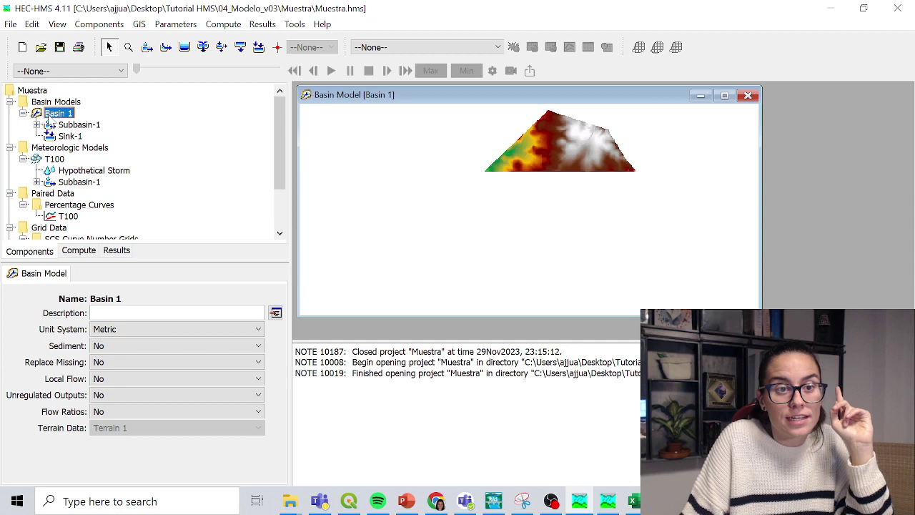
click(75, 125)
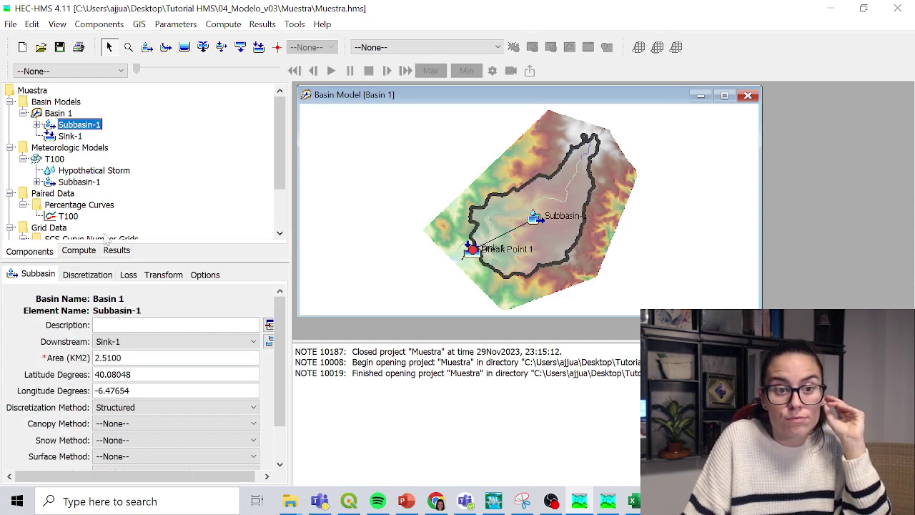
click(127, 275)
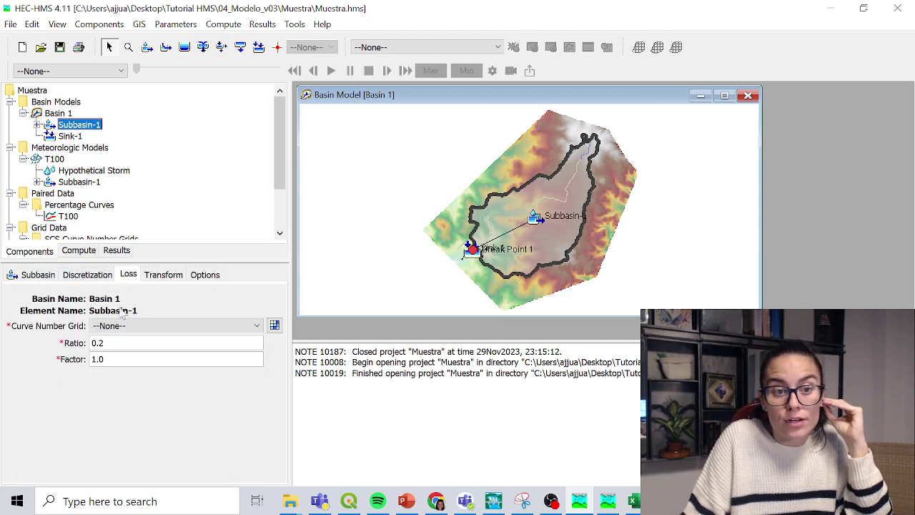
click(115, 326)
click(118, 351)
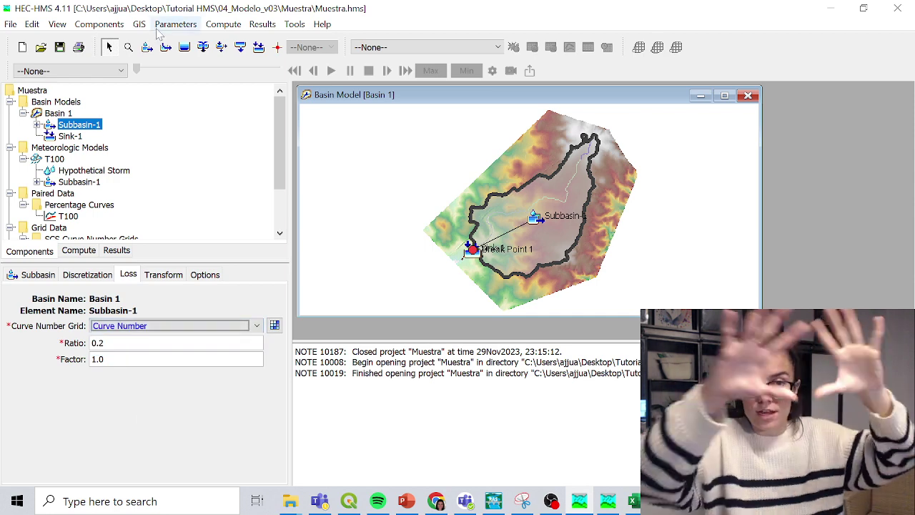
Launch the Depth-Area Analysis wizard from Compute > Create Compute.
click(223, 24)
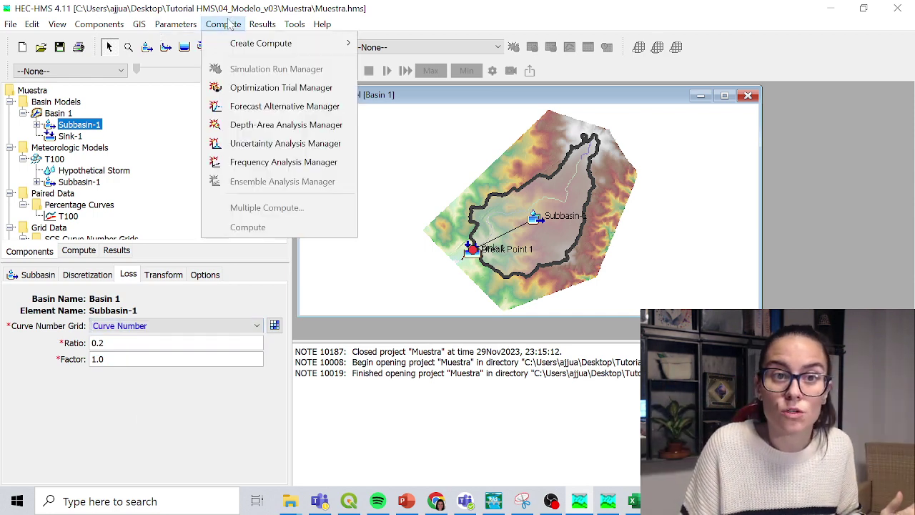
mouse_move(301, 43)
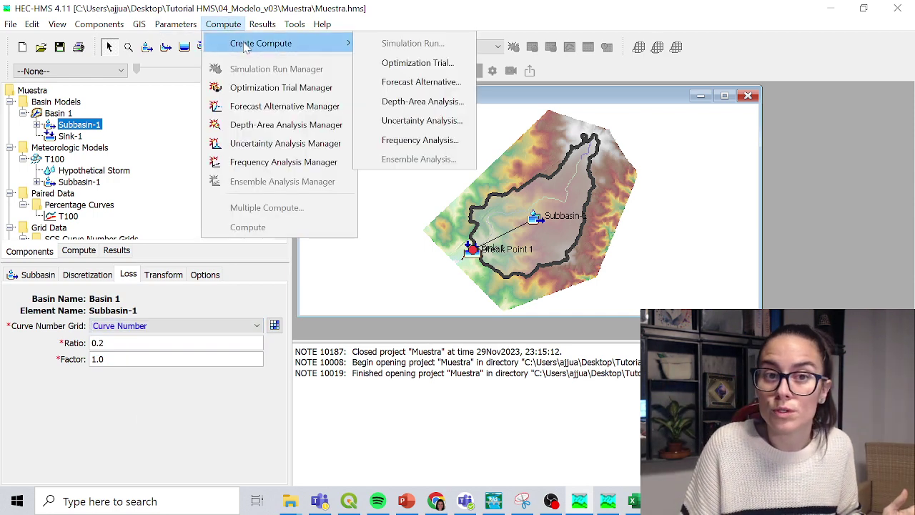
click(433, 102)
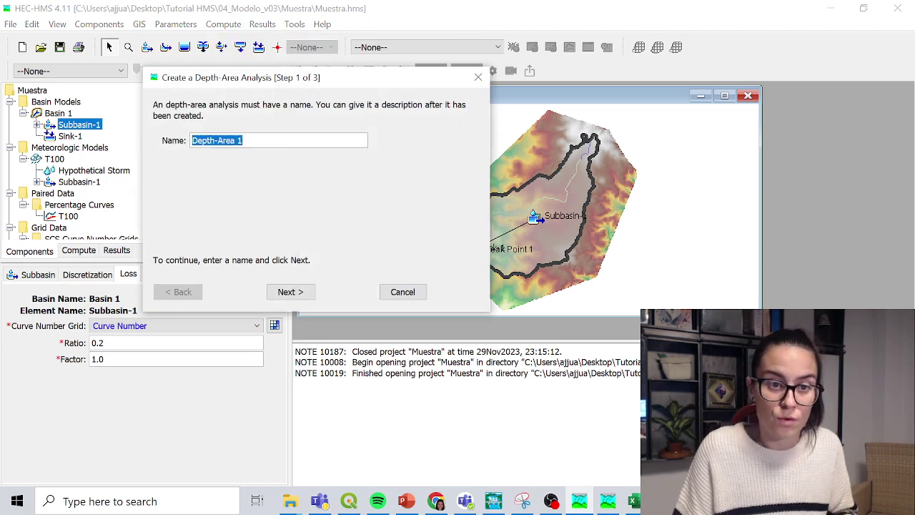
Create the depth-area analysis T100_Depth_area for Basin 1 and list the project's computes.
text(t100)
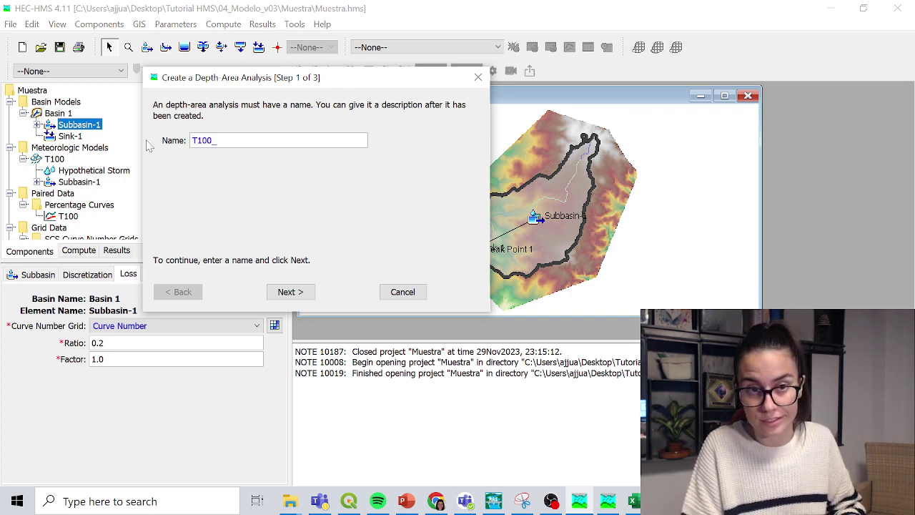
text(_DEP)
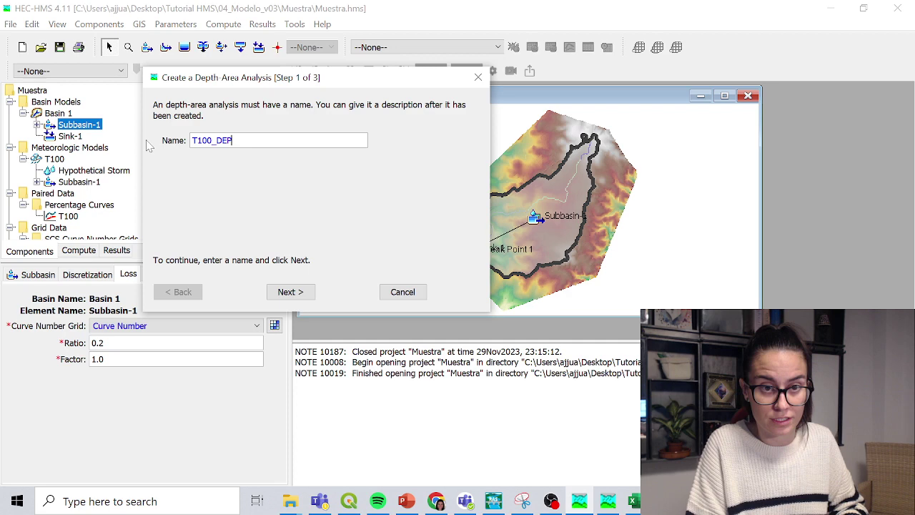
key(BackSpace)
key(BackSpace)
text(epth)
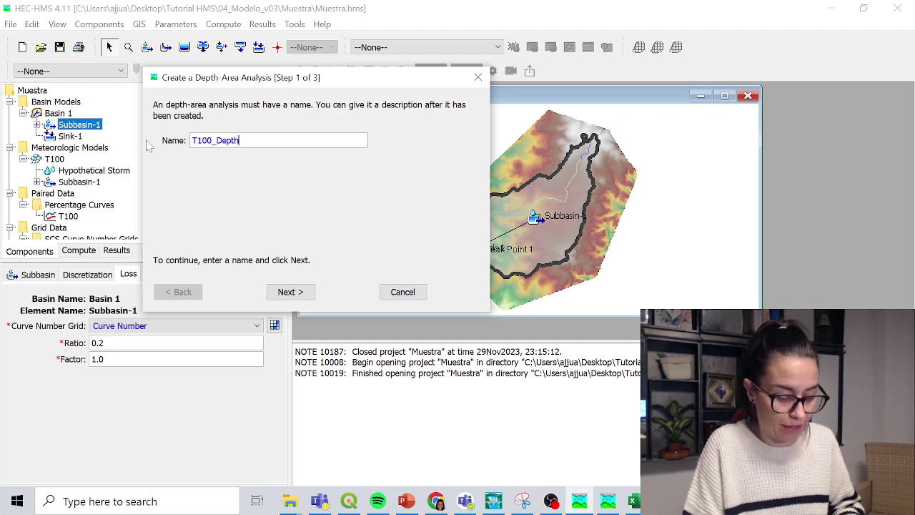
text(_area)
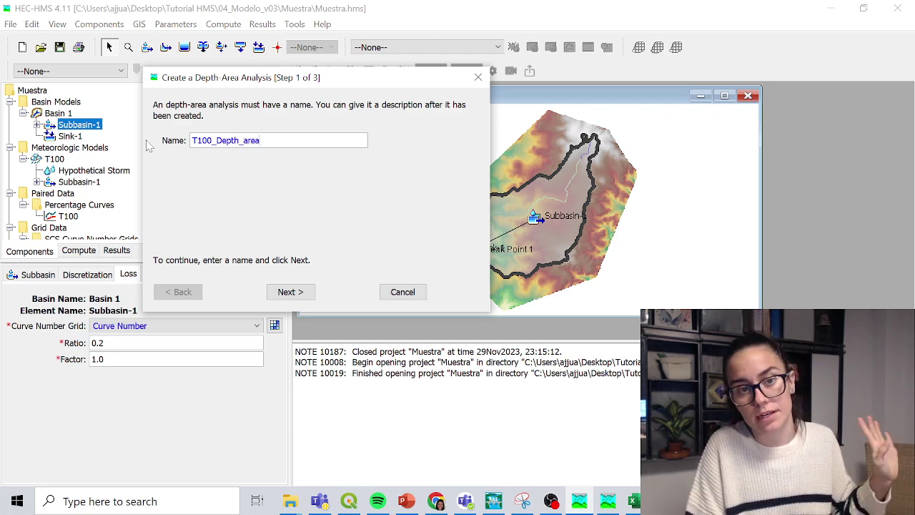
click(291, 293)
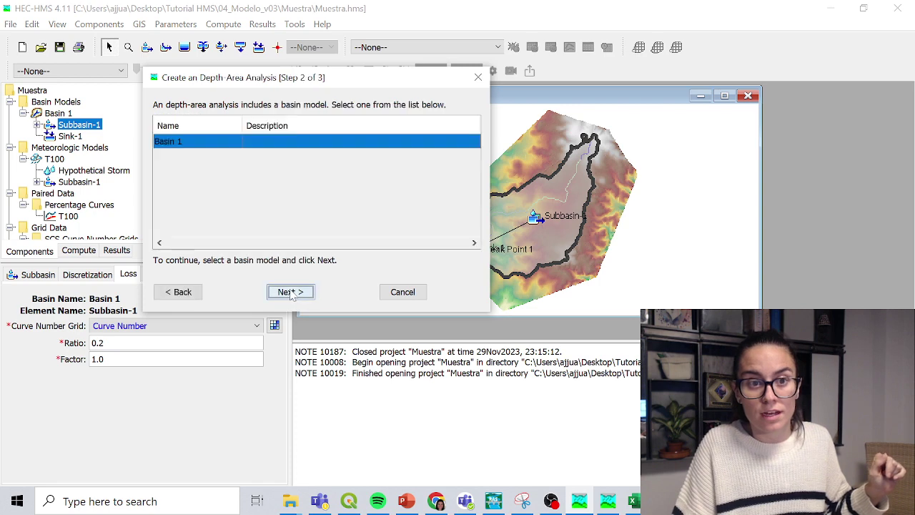
click(290, 293)
click(291, 293)
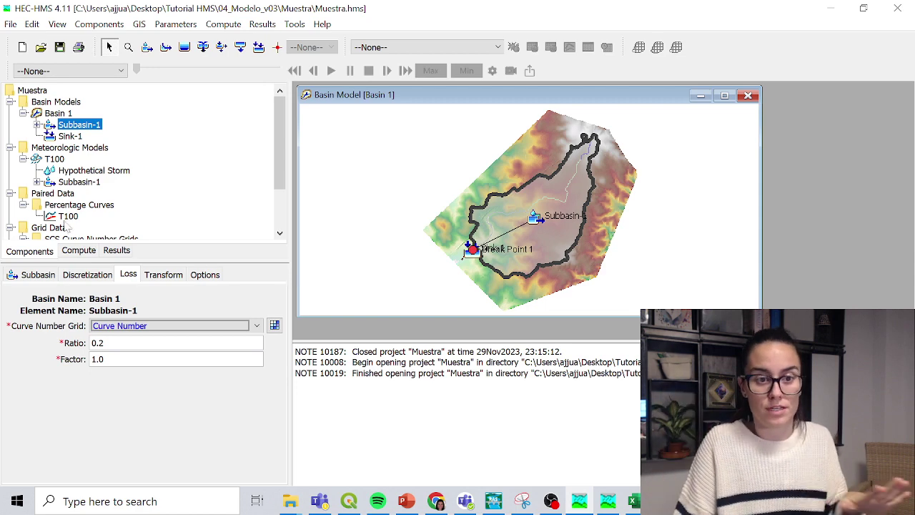
click(78, 251)
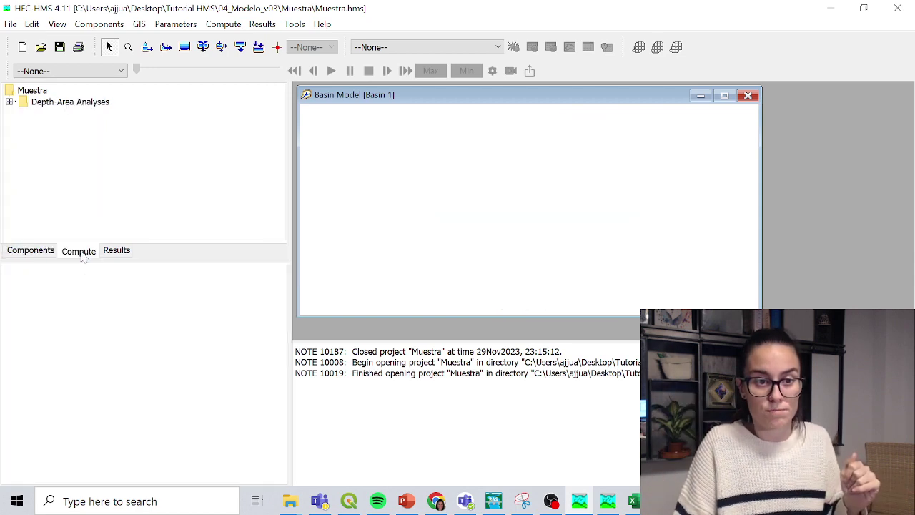
Set T100_Depth_area to run 01Jan2000 00:00 to 02Jan2000 00:00 at a 1 Minute interval.
click(11, 103)
click(71, 113)
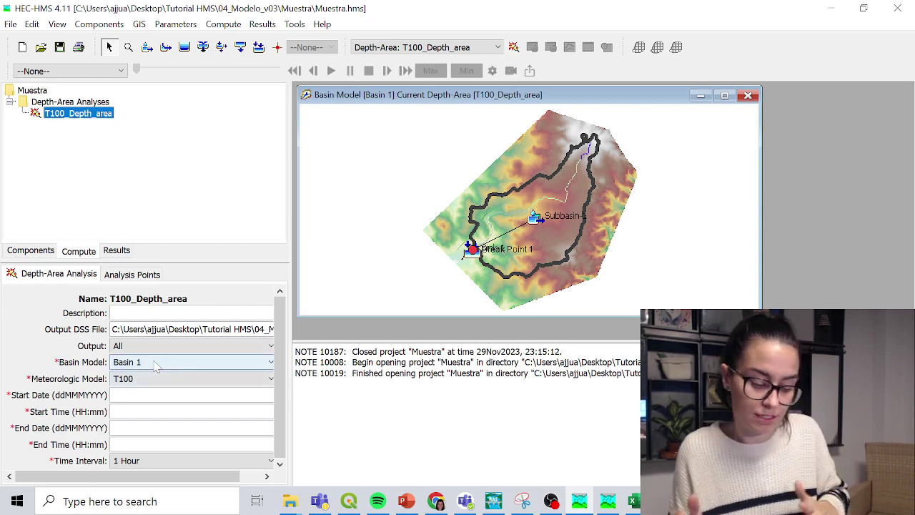
text(01J)
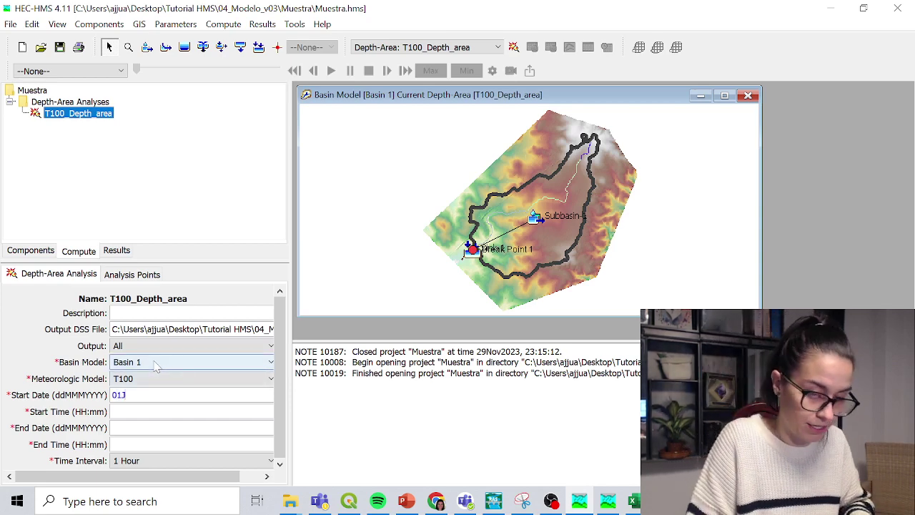
text(an.)
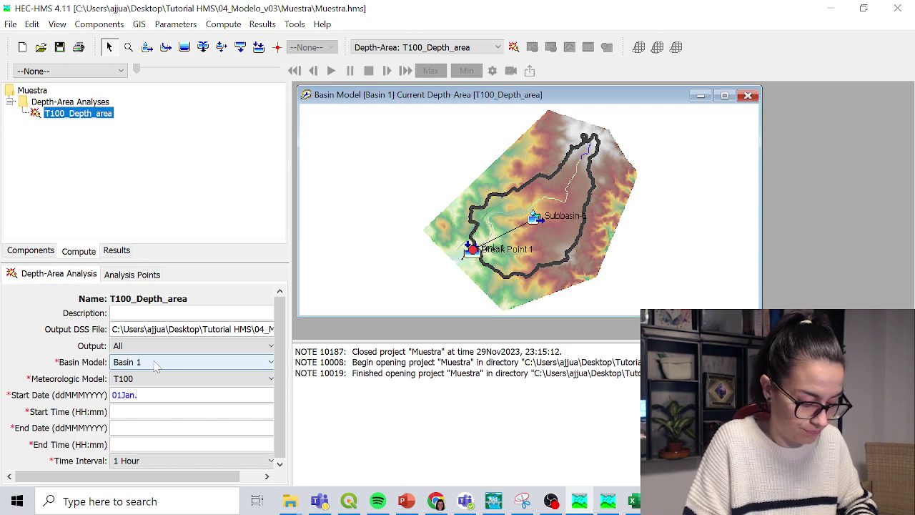
text(200)
key(BackSpace)
key(BackSpace)
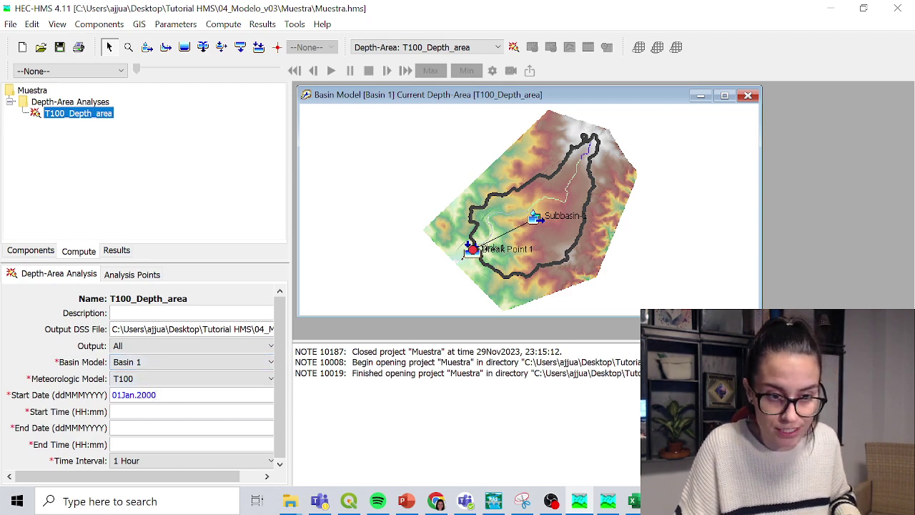
click(120, 427)
text(02Jan.2000)
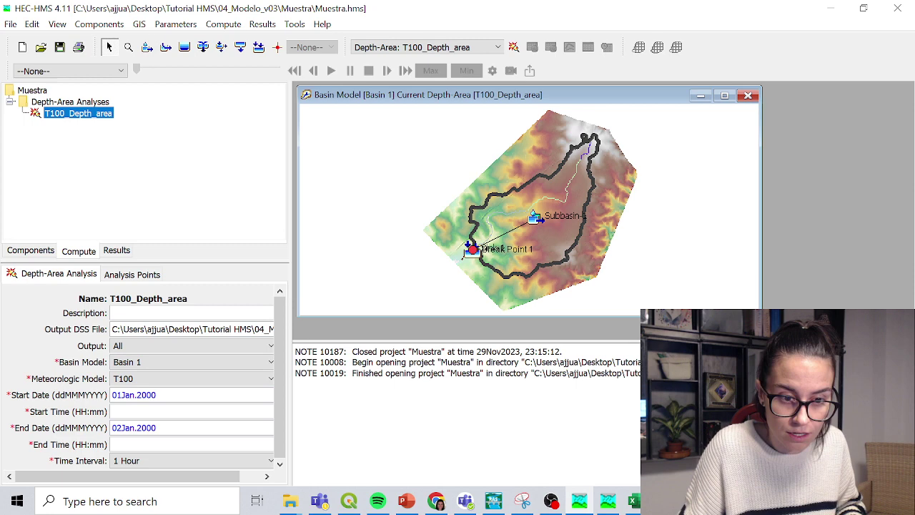
text(:00)
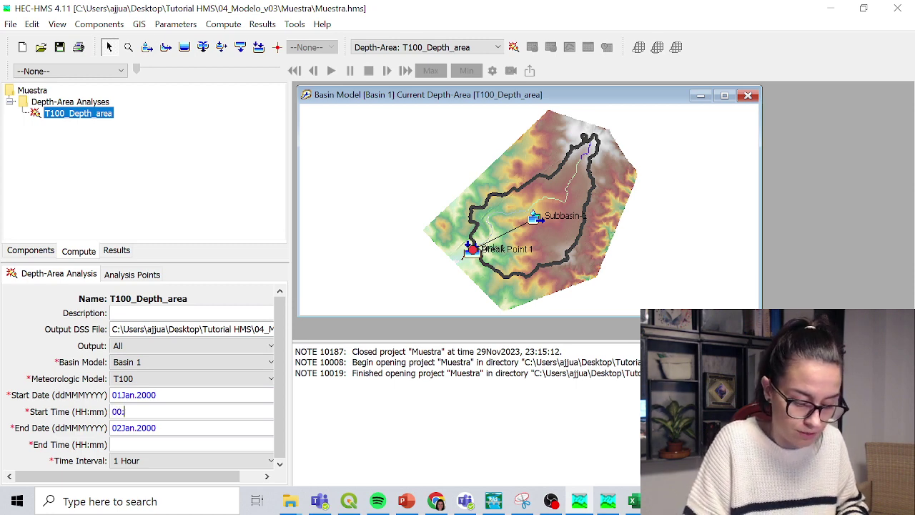
click(171, 443)
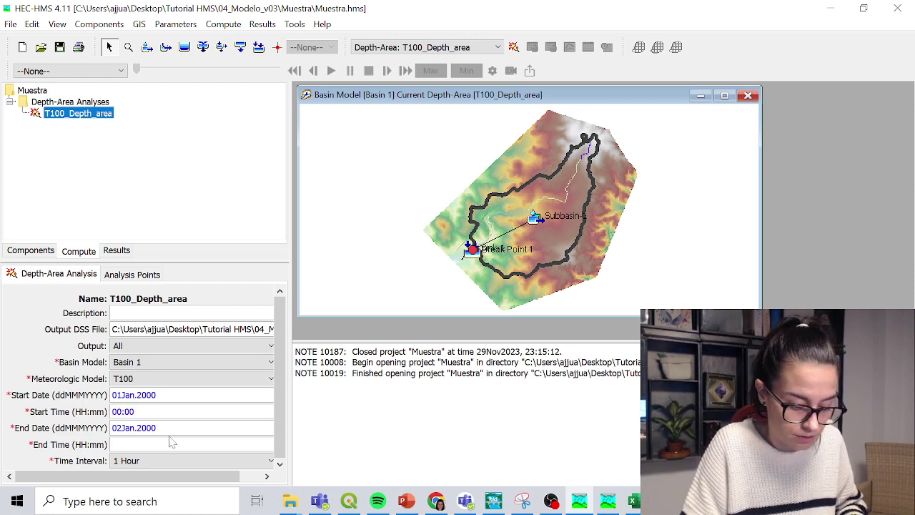
text(00:00)
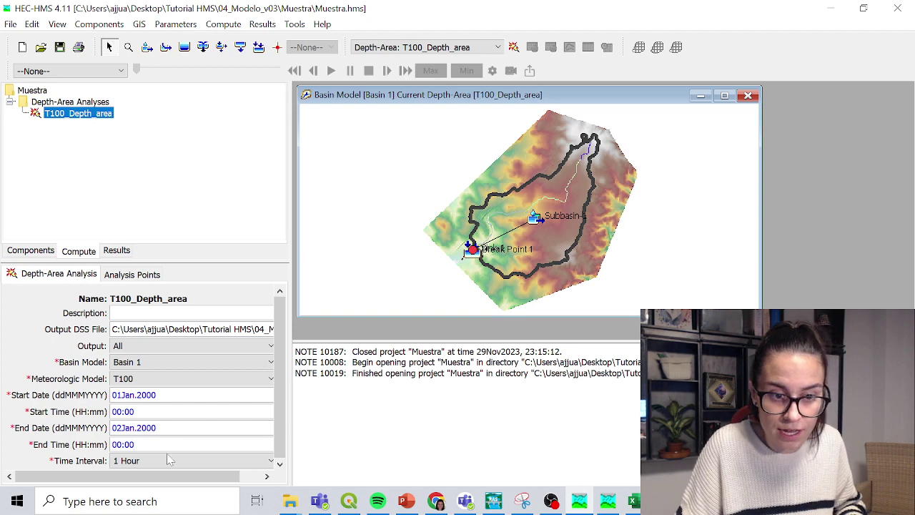
click(170, 460)
scroll(178, 429, up, 1)
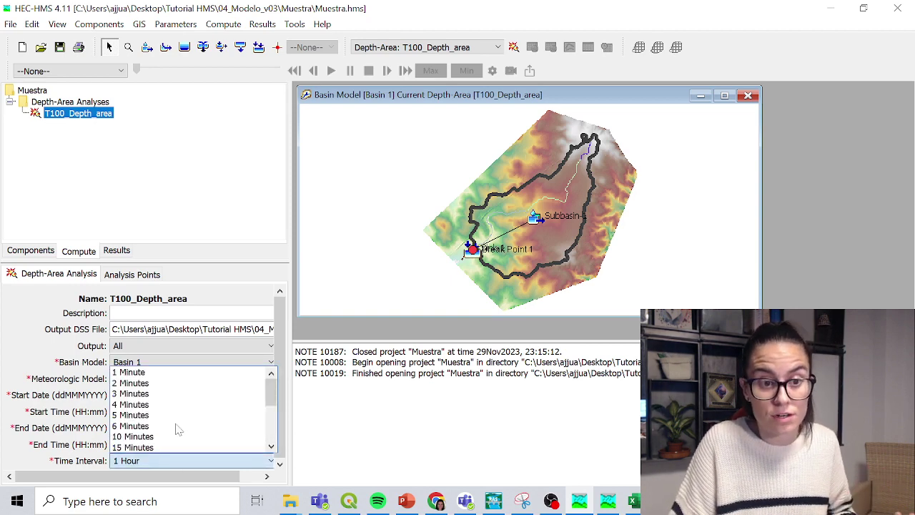
click(141, 379)
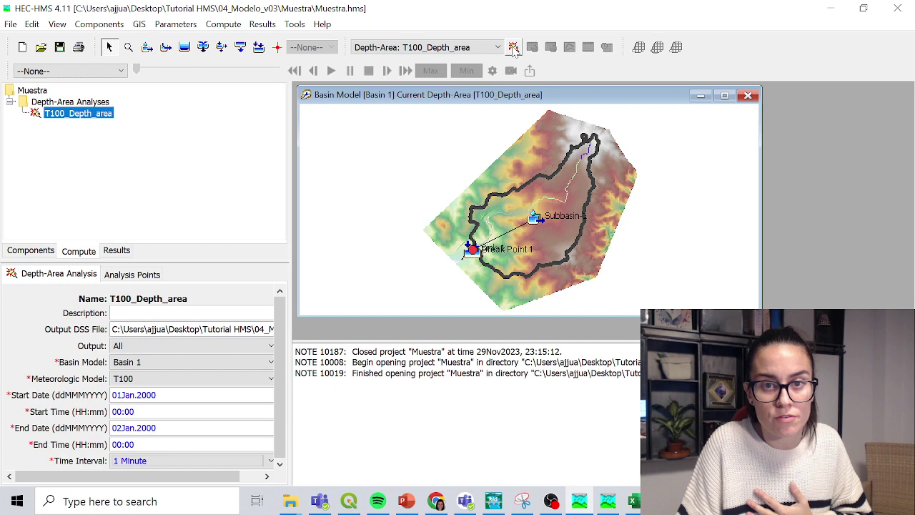
Assign Subbasin-1 to analysis Point 1, run Compute Depth-Area, and dismiss the failed-run notice.
click(115, 277)
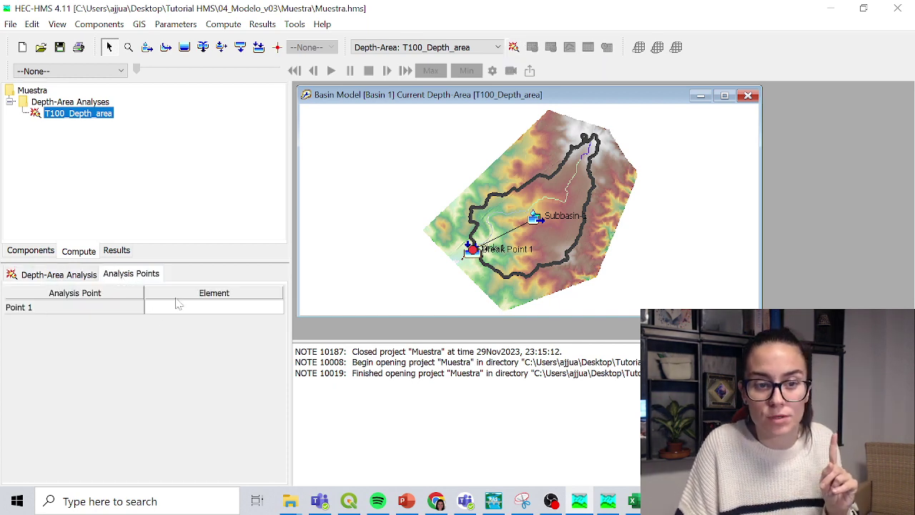
click(197, 307)
click(198, 331)
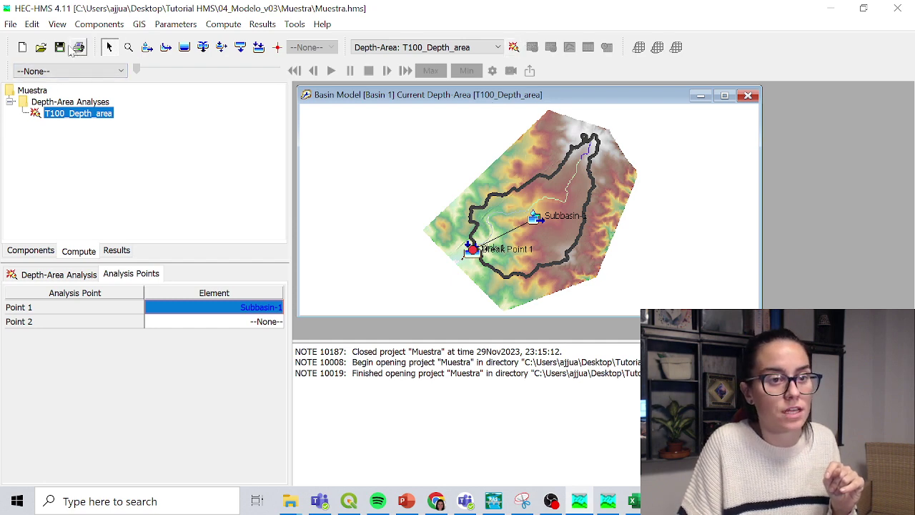
click(513, 48)
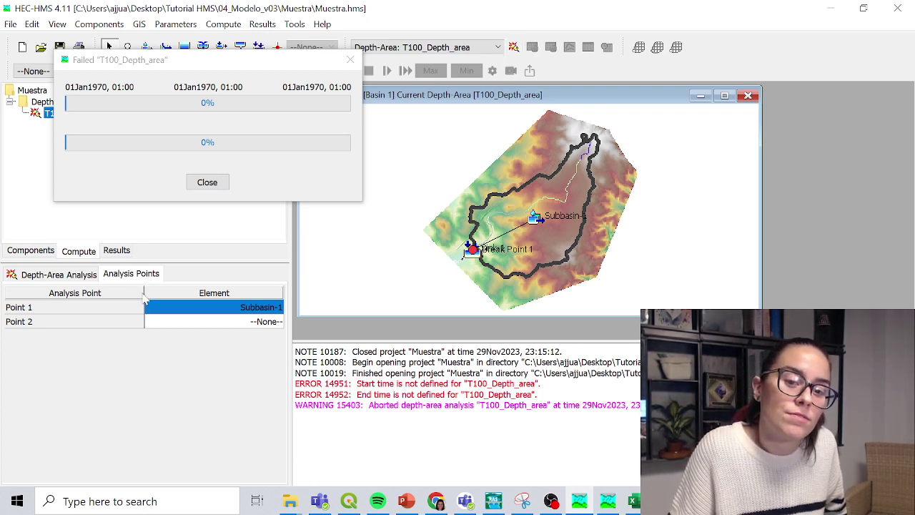
click(199, 182)
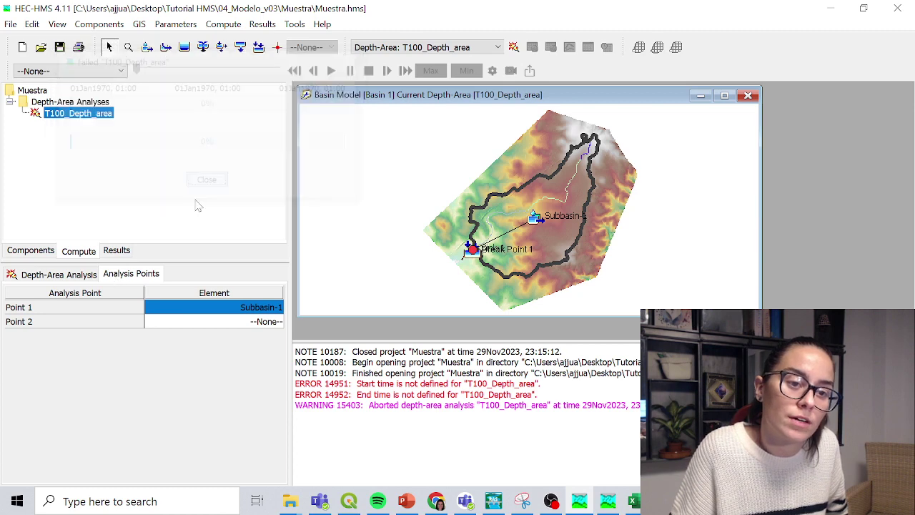
Re-enter the start as 01Jan2000 00:00 and the end as 02Jan2000 00:00, then save the project.
click(86, 273)
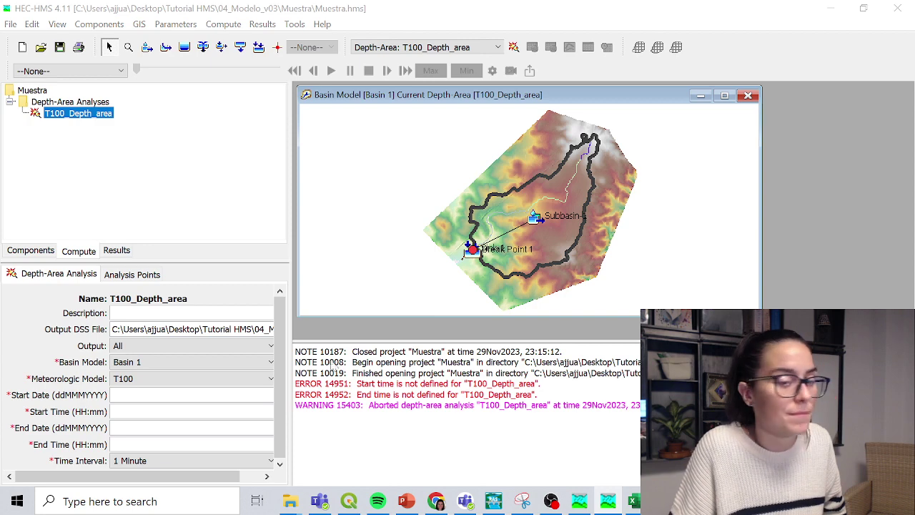
click(172, 394)
text(01)
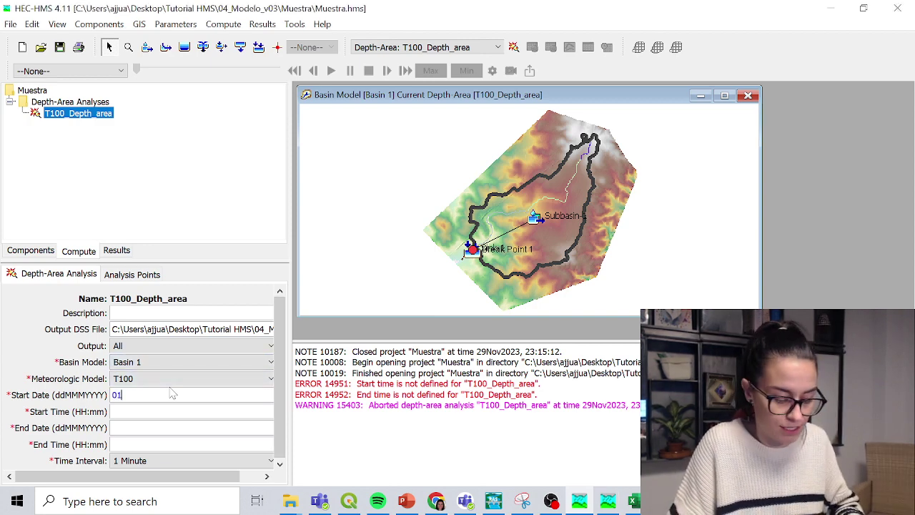
text(Jan)
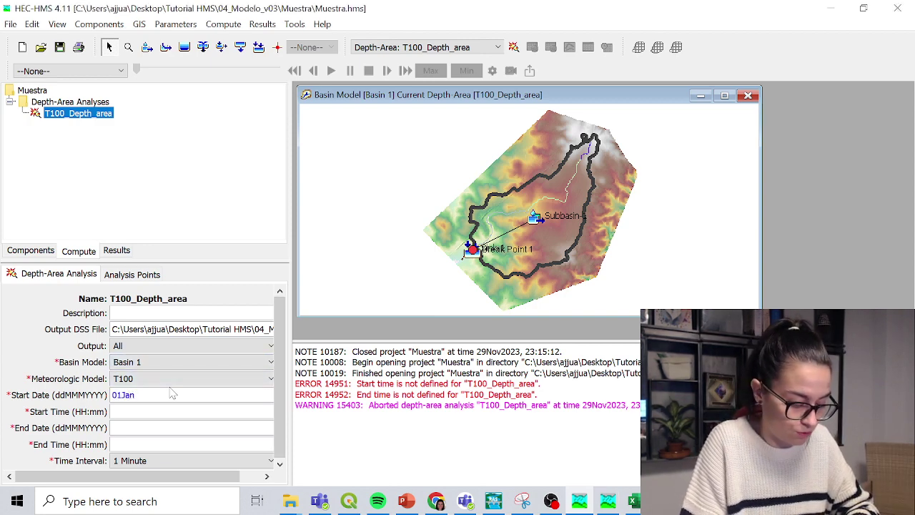
text(2000)
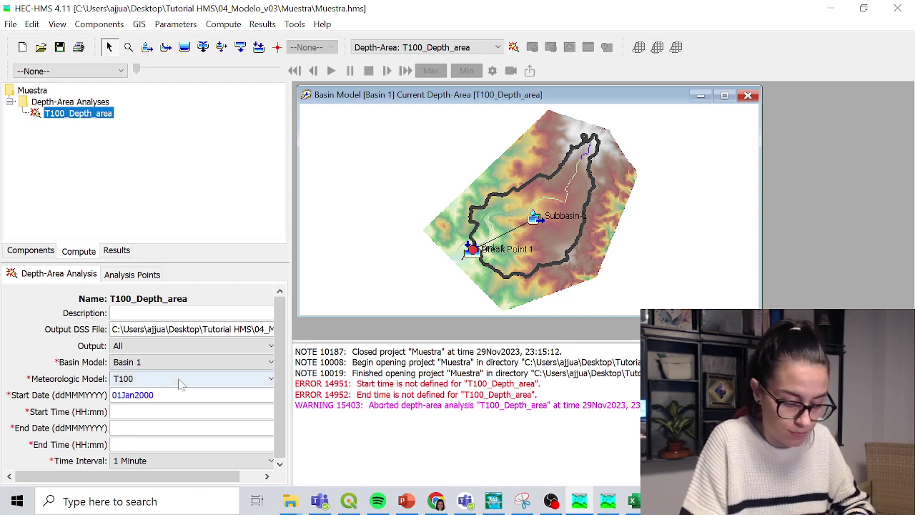
key(Tab)
text(00)
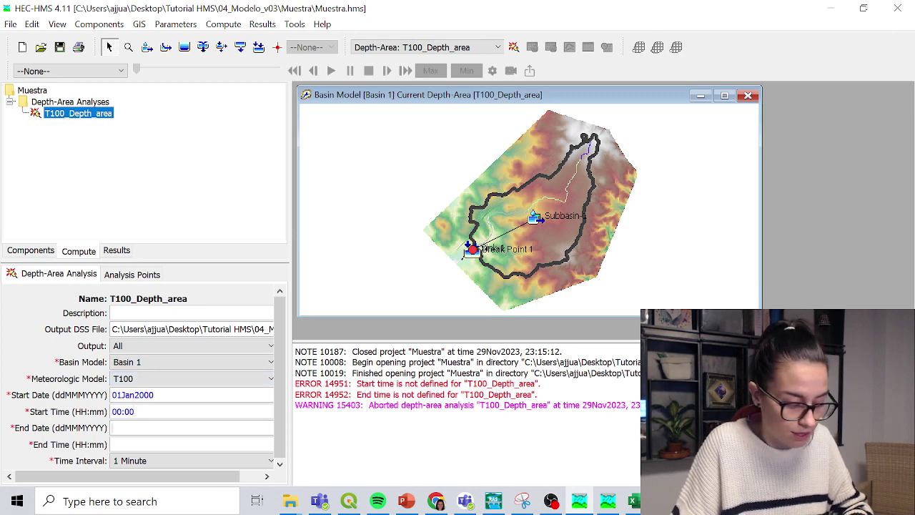
key(Tab)
text(0)
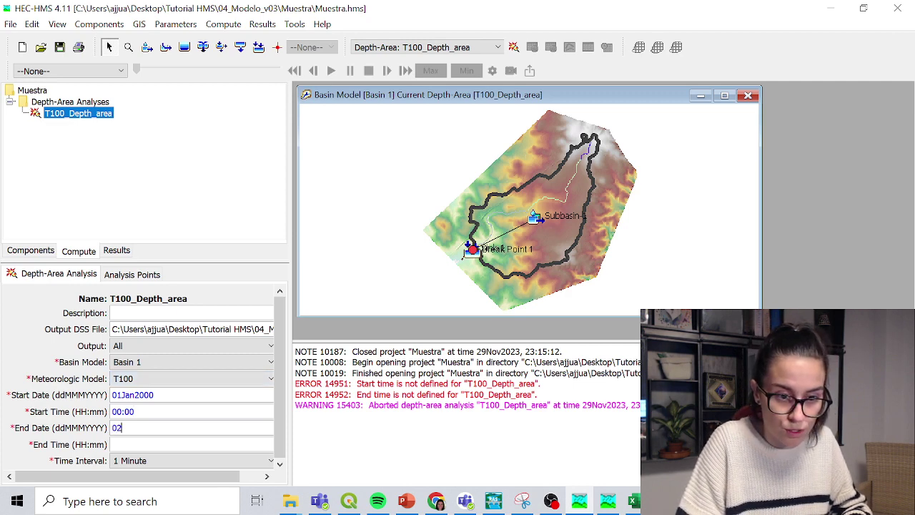
text(2Jan2)
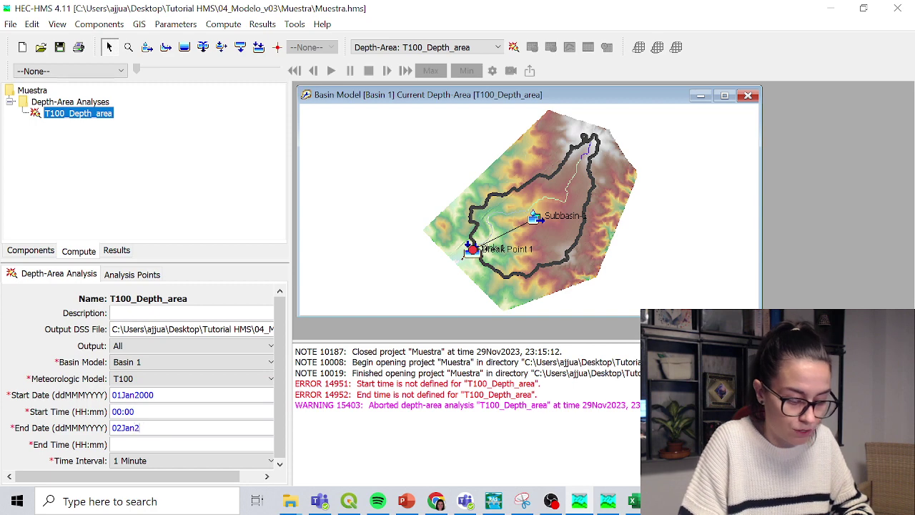
text(000)
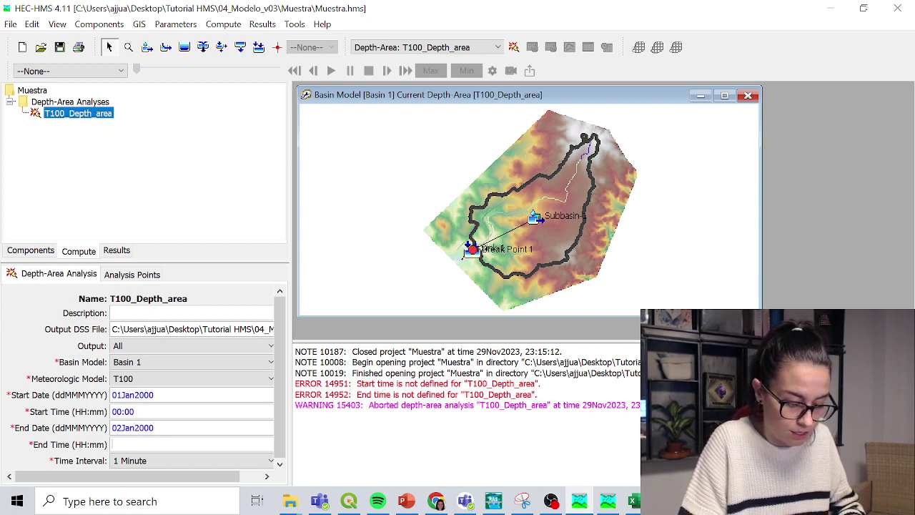
text(0:00)
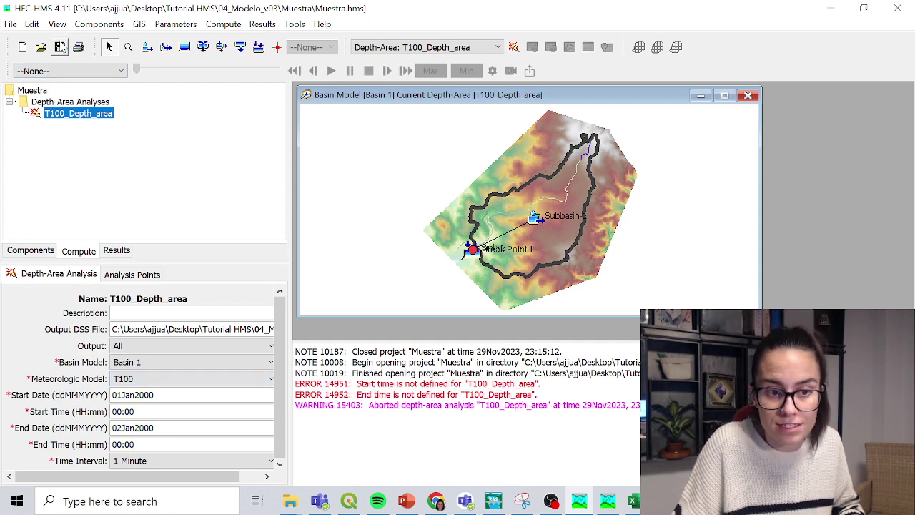
click(60, 47)
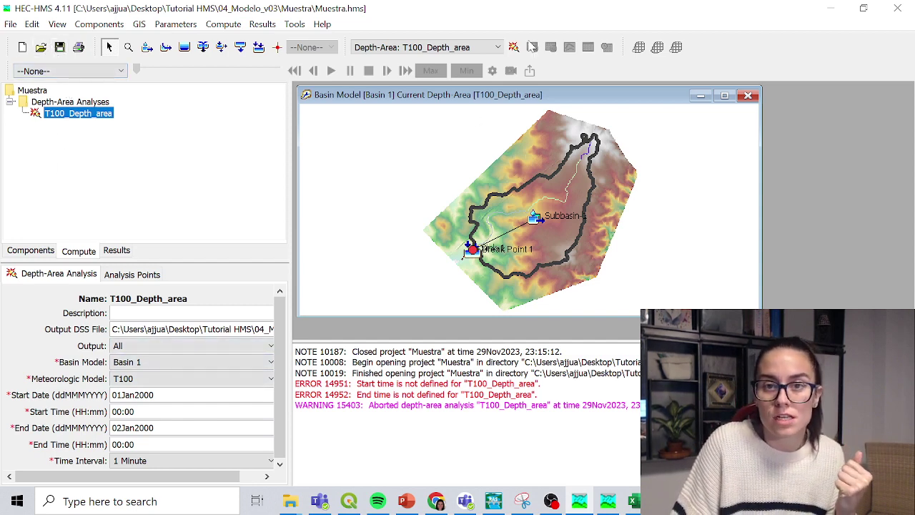
Rerun T100_Depth_area, dismiss the failure, and select Subbasin-1 in Components.
click(514, 47)
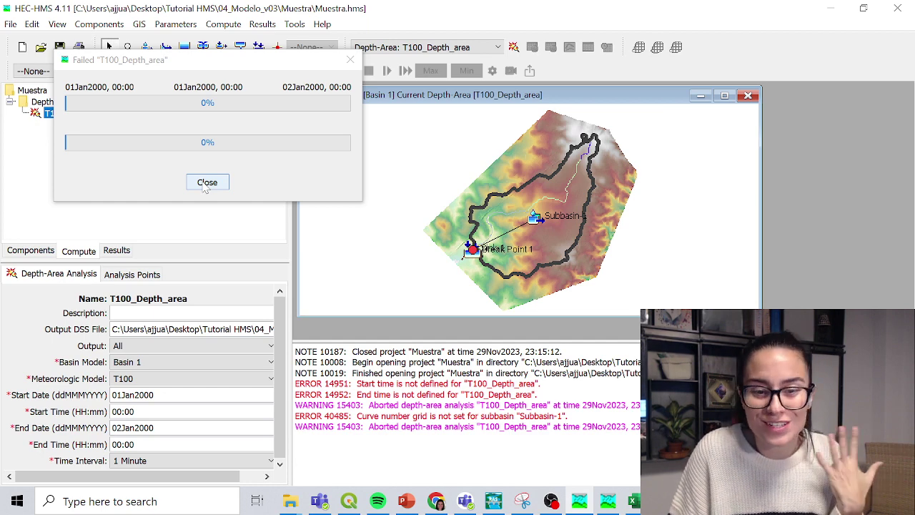
click(207, 183)
click(42, 252)
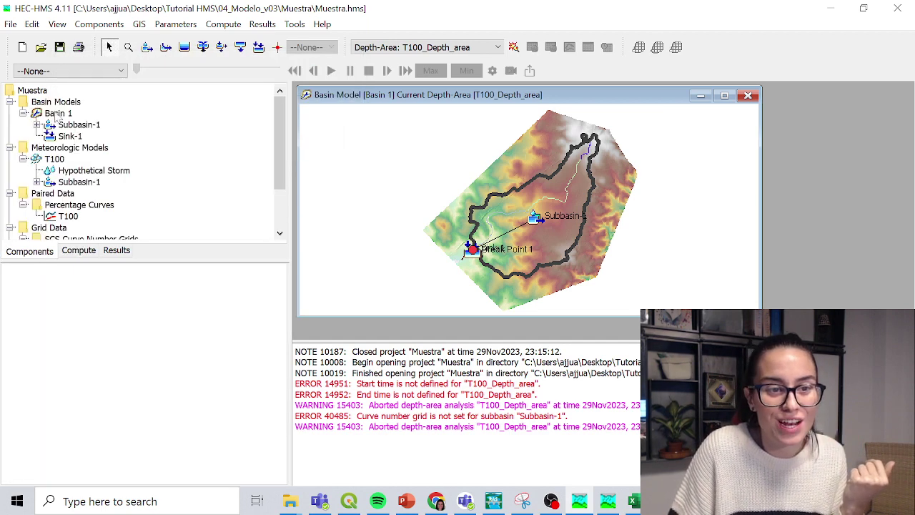
click(75, 124)
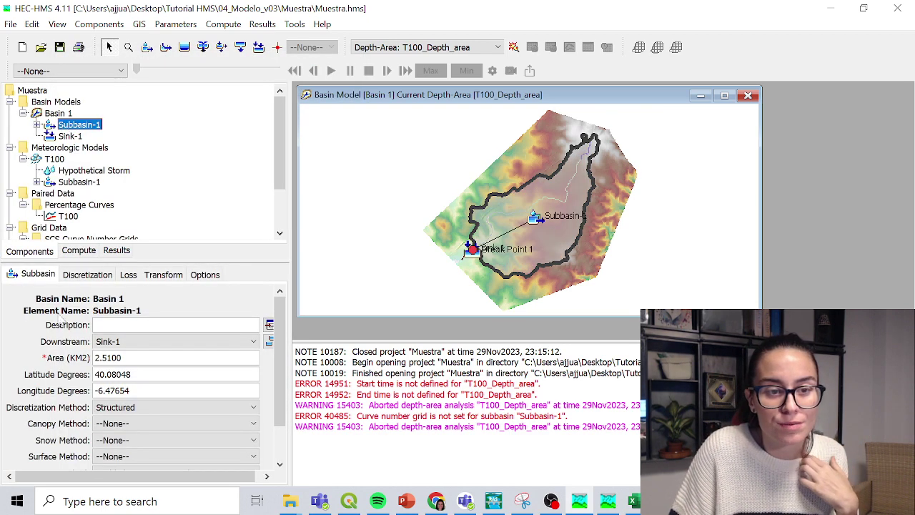
Switch Subbasin-1's loss method to Curve Number grid and rerun T100_Depth_area.
click(128, 274)
click(131, 326)
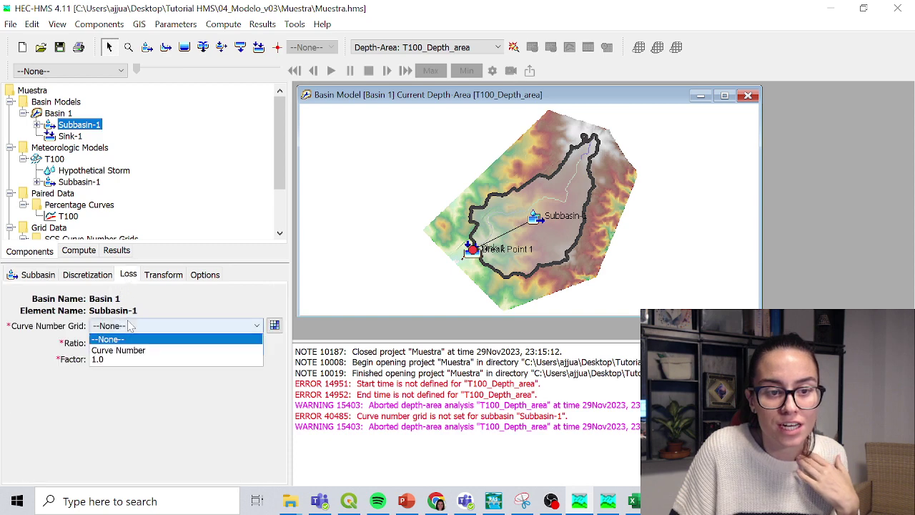
click(116, 350)
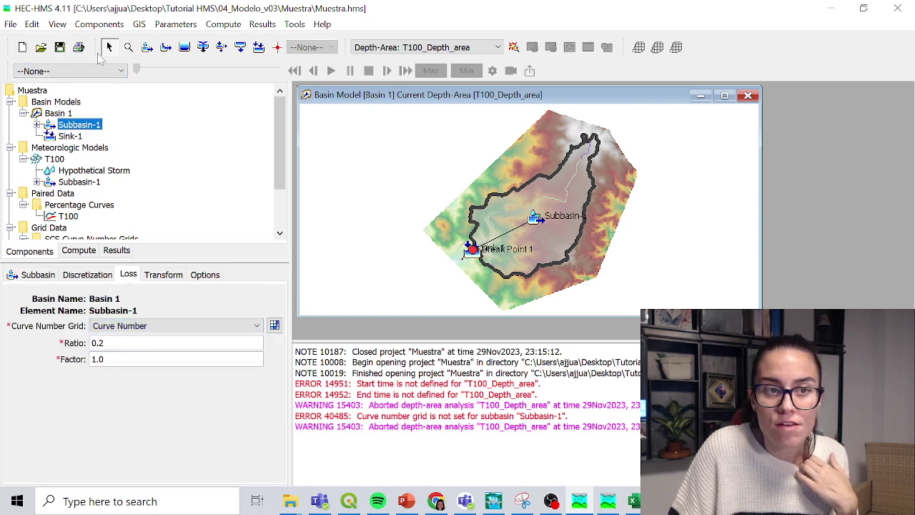
click(514, 46)
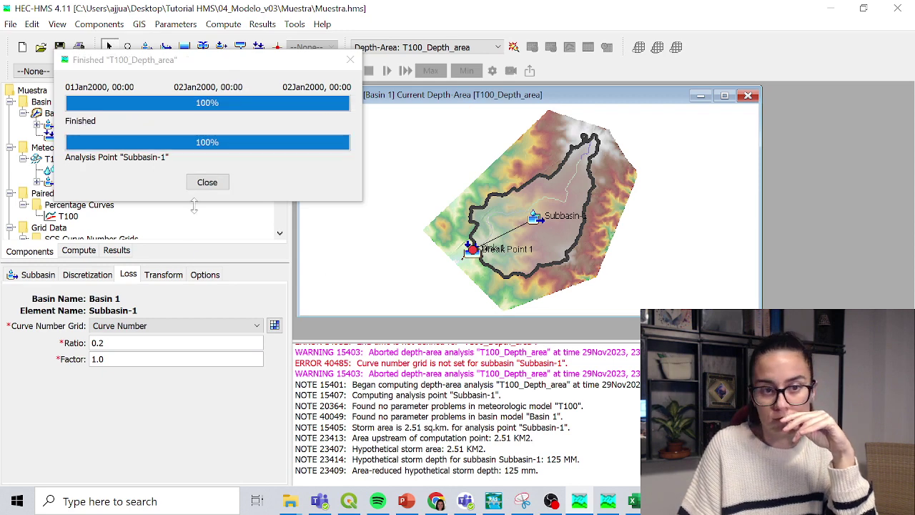
Display the T100_Depth_area Subbasin-1 outflow hydrograph, peaking near 18.7 cms around 12:30.
click(206, 183)
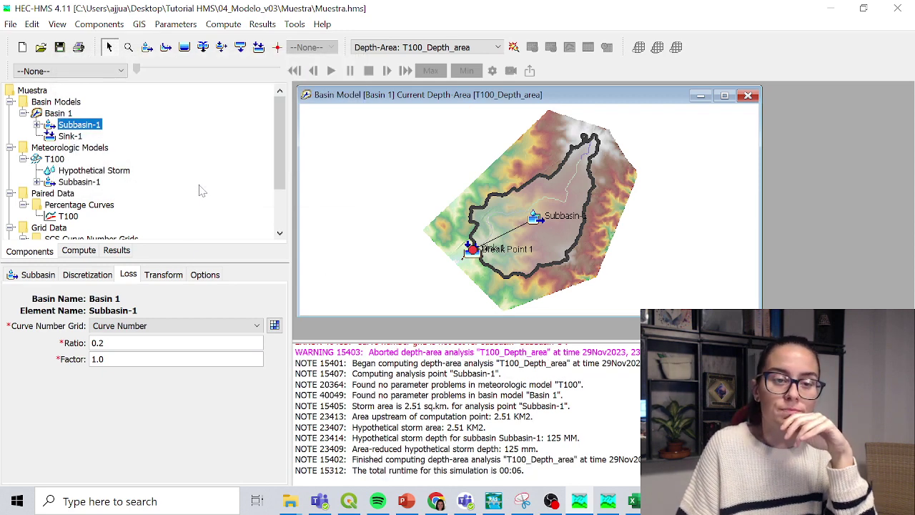
click(115, 251)
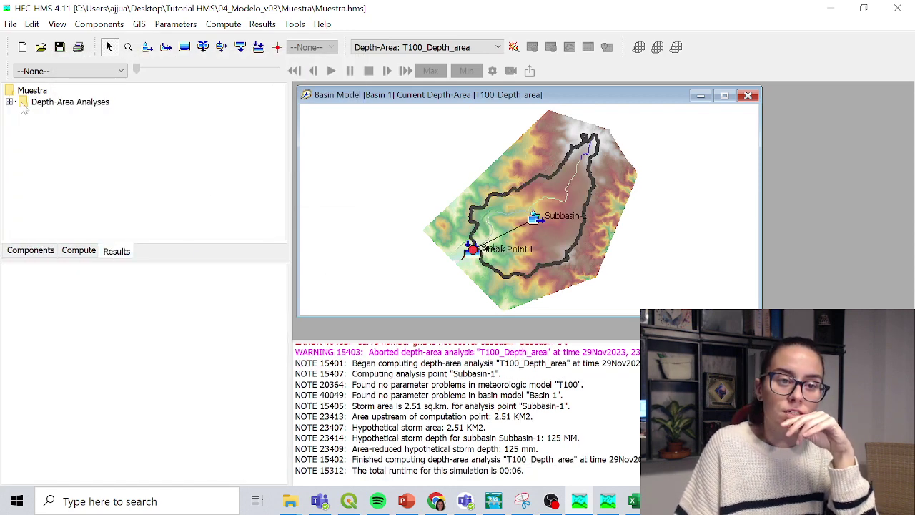
click(22, 103)
click(11, 102)
double_click(34, 115)
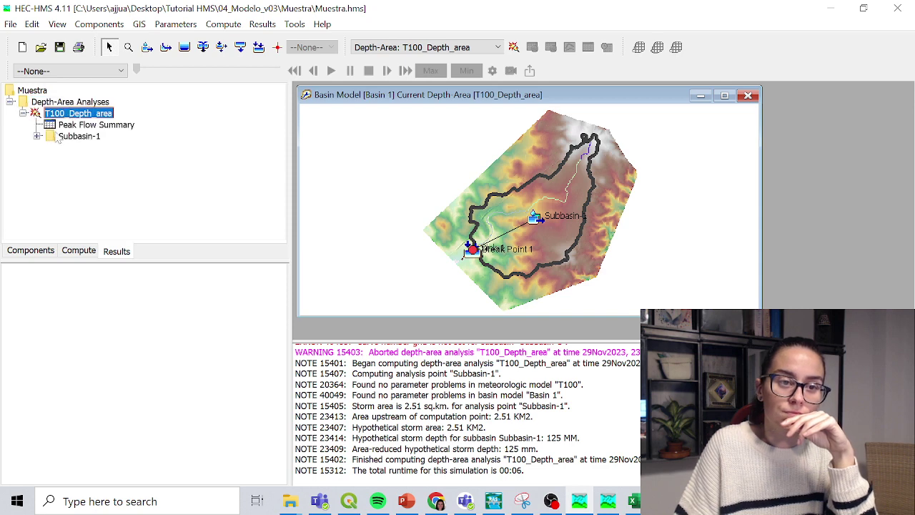
click(37, 136)
double_click(65, 148)
click(81, 159)
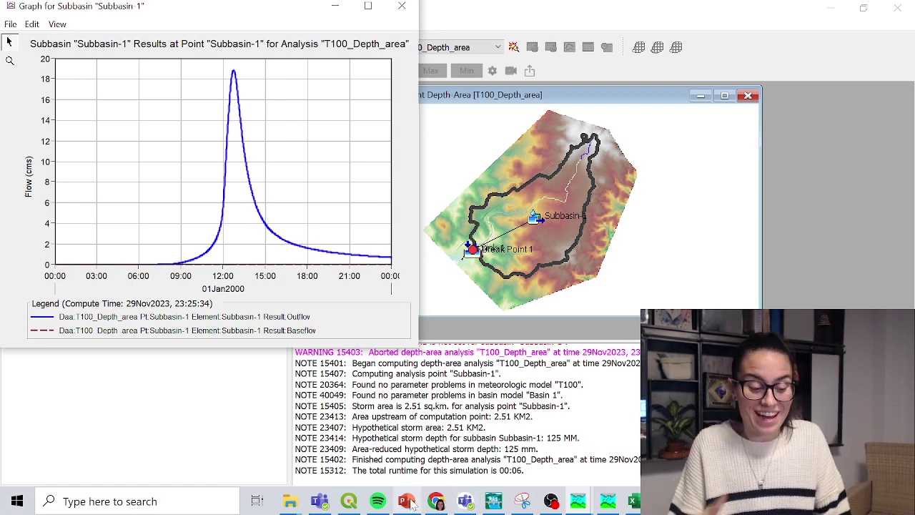
mouse_move(412, 505)
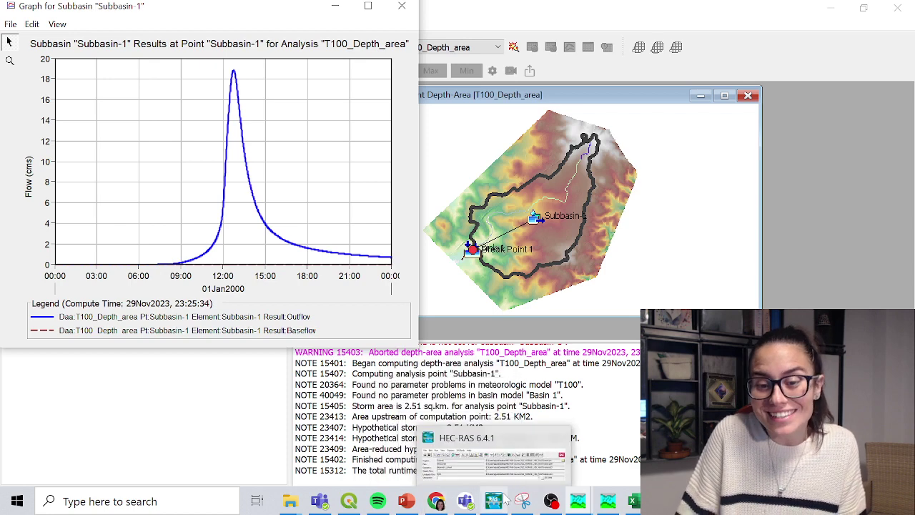
mouse_move(563, 510)
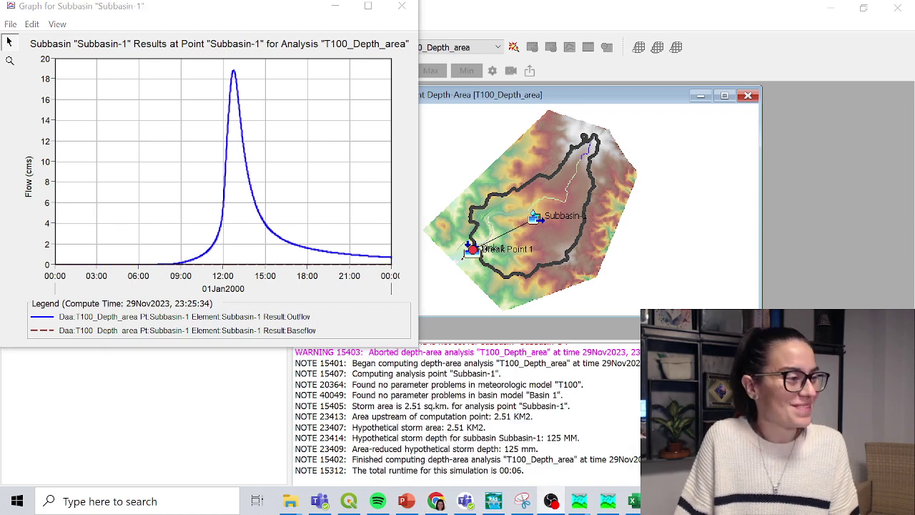